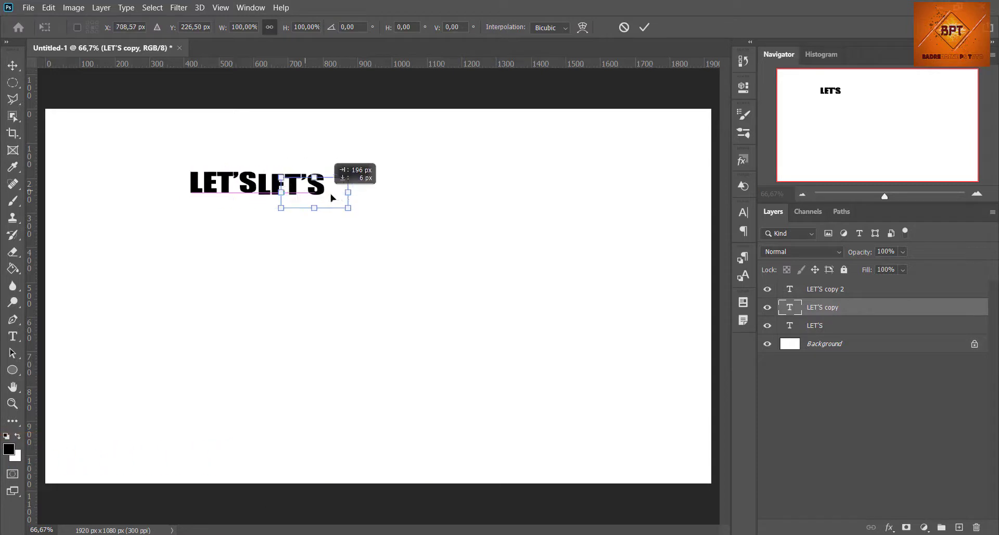
Place a copy of the LET'S text to the right of the original and change its wording to STAY.
{"action": "key", "text": "Return"}
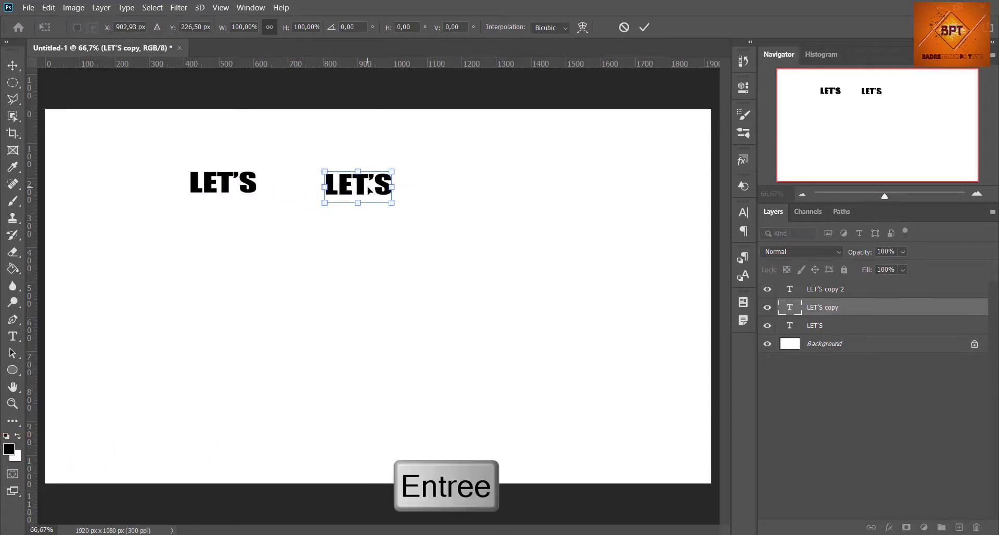
{"action": "double_click", "coordinate": [369, 190]}
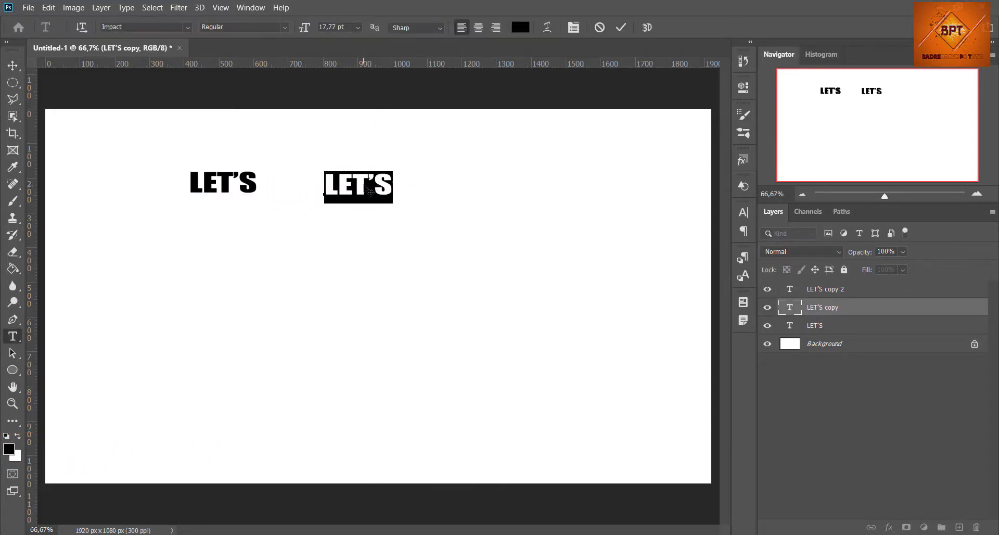
{"action": "type", "text": "STAY"}
{"action": "key", "text": "KP_Enter"}
Move the second LET'S copy down below the other words and change its wording to SAFE.
{"action": "left_click", "coordinate": [227, 188]}
{"action": "key", "text": "ctrl+t"}
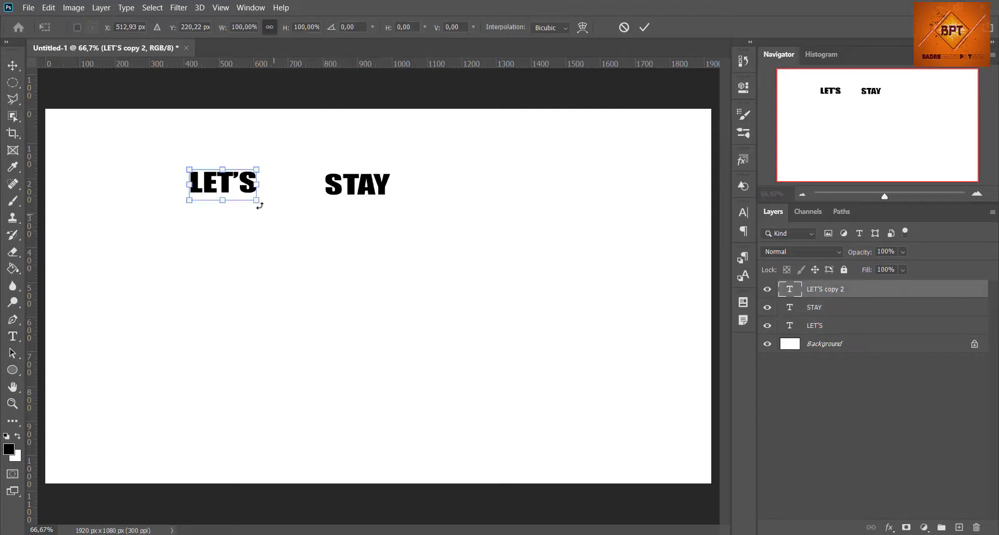
{"action": "left_click_drag", "start_coordinate": [227, 187], "coordinate": [375, 316]}
{"action": "double_click", "coordinate": [531, 187]}
{"action": "type", "text": "SAFE"}
{"action": "left_click", "coordinate": [624, 27]}
Move STAY farther right and enlarge LET'S to about 309% width and 551% height in the canvas's upper-left area.
{"action": "left_click_drag", "start_coordinate": [359, 184], "coordinate": [522, 217]}
{"action": "left_click", "coordinate": [252, 188]}
{"action": "key", "text": "ctrl+t"}
{"action": "left_click_drag", "start_coordinate": [229, 182], "coordinate": [248, 301]}
{"action": "left_click_drag", "start_coordinate": [367, 244], "coordinate": [335, 244]}
{"action": "left_click_drag", "start_coordinate": [231, 190], "coordinate": [238, 124]}
{"action": "left_click_drag", "start_coordinate": [244, 171], "coordinate": [256, 172]}
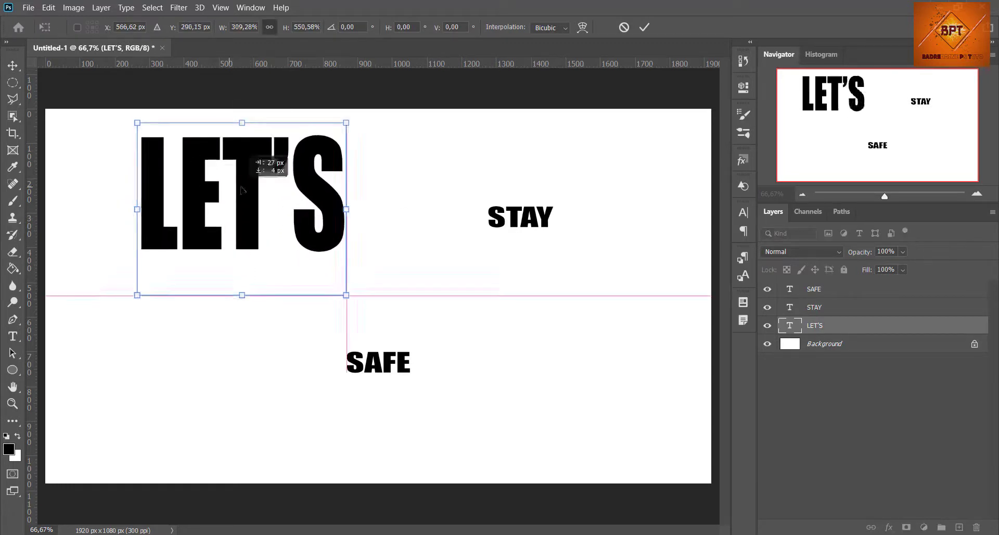
{"action": "key", "text": "Return"}
Enlarge SAFE to about 557% width and 674% height and center it horizontally in the lower half of the canvas.
{"action": "left_click", "coordinate": [363, 366]}
{"action": "key", "text": "ctrl+t"}
{"action": "left_click_drag", "start_coordinate": [347, 365], "coordinate": [294, 376]}
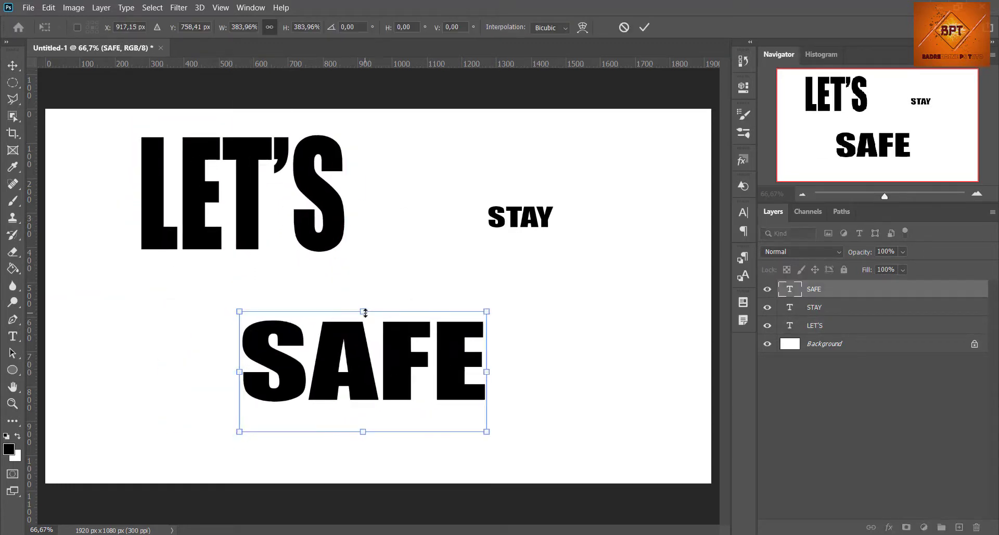
{"action": "left_click_drag", "start_coordinate": [363, 308], "coordinate": [363, 283]}
{"action": "left_click_drag", "start_coordinate": [237, 371], "coordinate": [151, 367]}
{"action": "left_click_drag", "start_coordinate": [349, 358], "coordinate": [397, 354]}
{"action": "left_click_drag", "start_coordinate": [196, 371], "coordinate": [179, 375]}
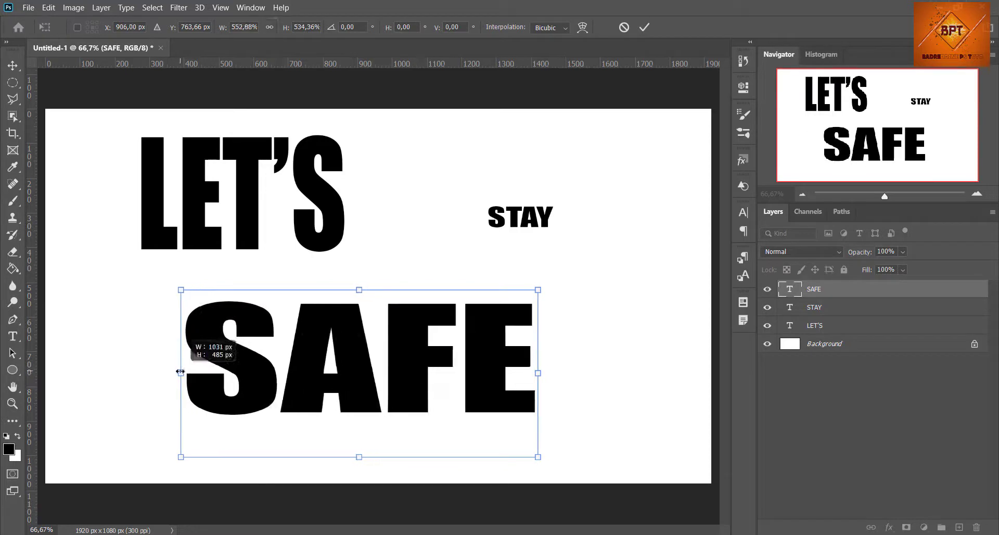
{"action": "left_click_drag", "start_coordinate": [357, 458], "coordinate": [357, 480]}
{"action": "left_click_drag", "start_coordinate": [358, 398], "coordinate": [378, 401]}
{"action": "left_click_drag", "start_coordinate": [378, 289], "coordinate": [378, 280]}
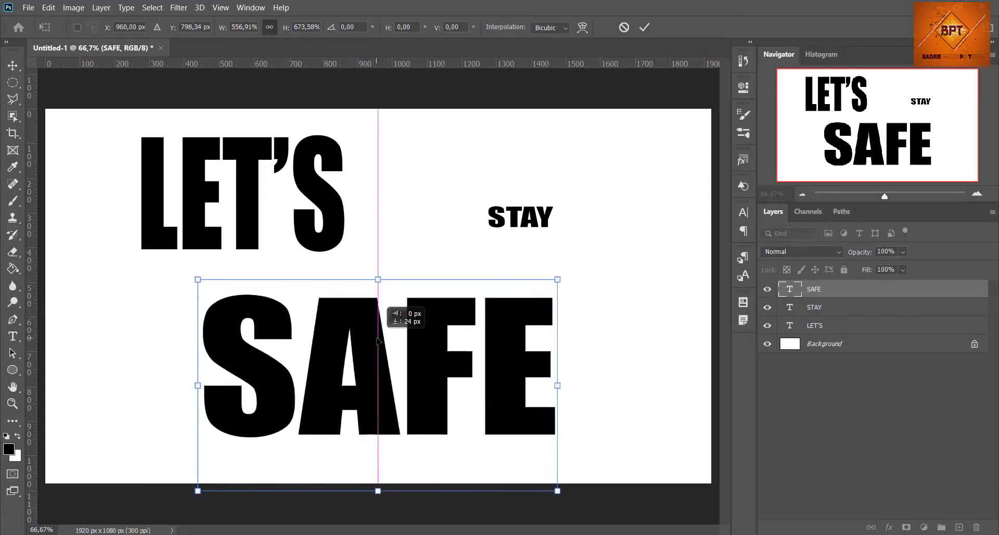
{"action": "key", "text": "Return"}
Place LET'S directly above SAFE and enlarge STAY to fill the space beside it, above the end of SAFE.
{"action": "left_click_drag", "start_coordinate": [337, 206], "coordinate": [401, 231]}
{"action": "left_click", "coordinate": [515, 216]}
{"action": "key", "text": "ctrl+t"}
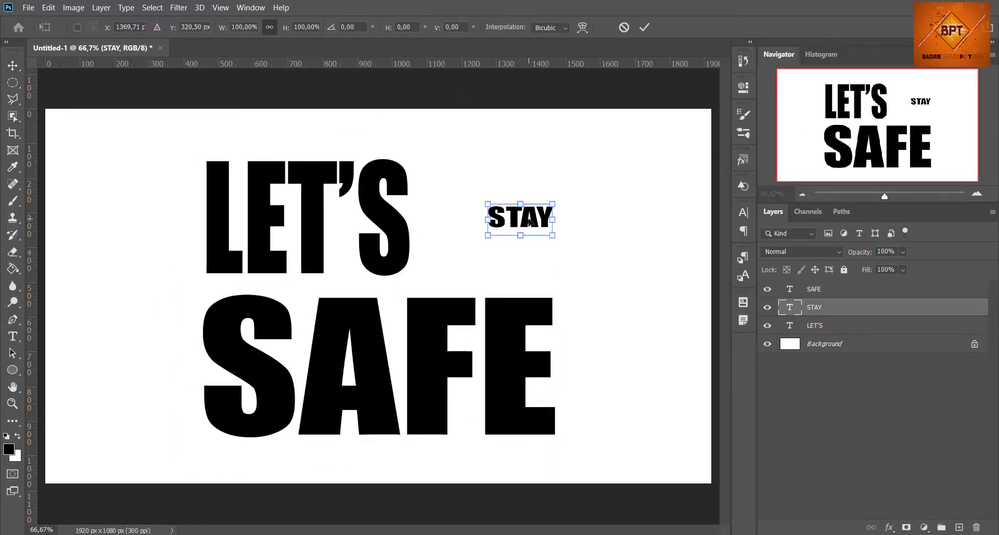
{"action": "left_click_drag", "start_coordinate": [518, 216], "coordinate": [511, 248]}
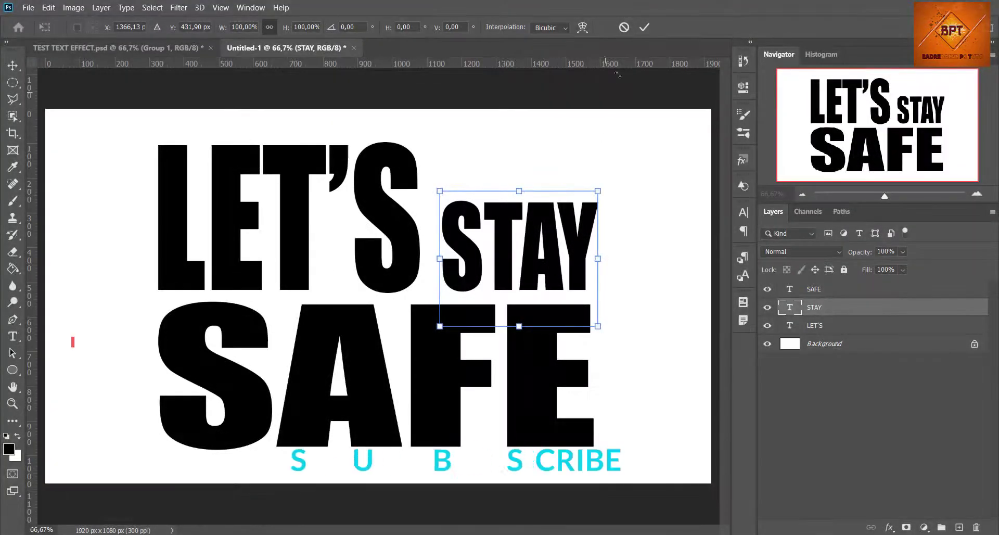
{"action": "left_click", "coordinate": [644, 27]}
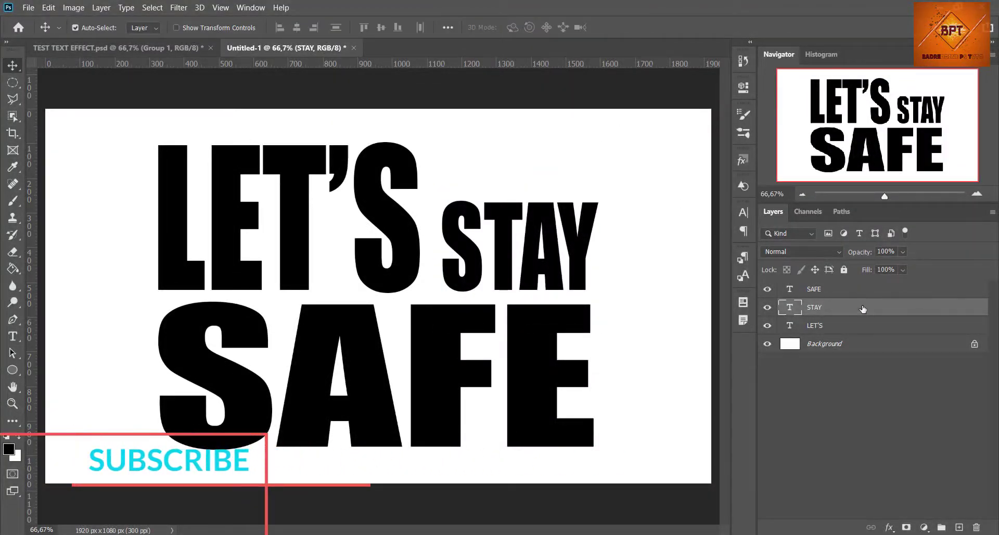
Scale the SAFE, STAY and LET'S layers together to about 106% and center them on the canvas.
{"action": "left_click", "coordinate": [853, 289], "text": "shift"}
{"action": "left_click", "coordinate": [854, 325], "text": "shift"}
{"action": "key", "text": "ctrl+t"}
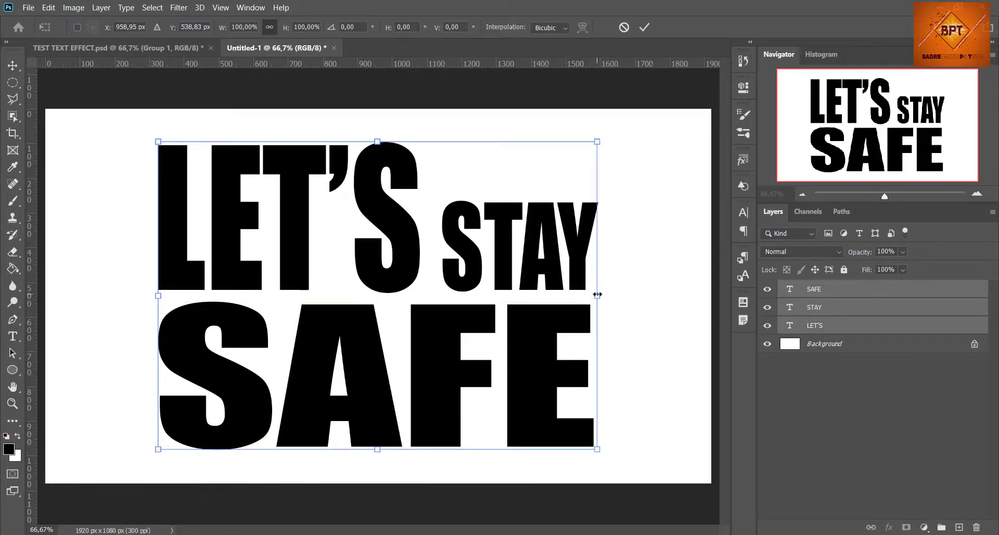
{"action": "left_click_drag", "start_coordinate": [597, 294], "coordinate": [623, 287]}
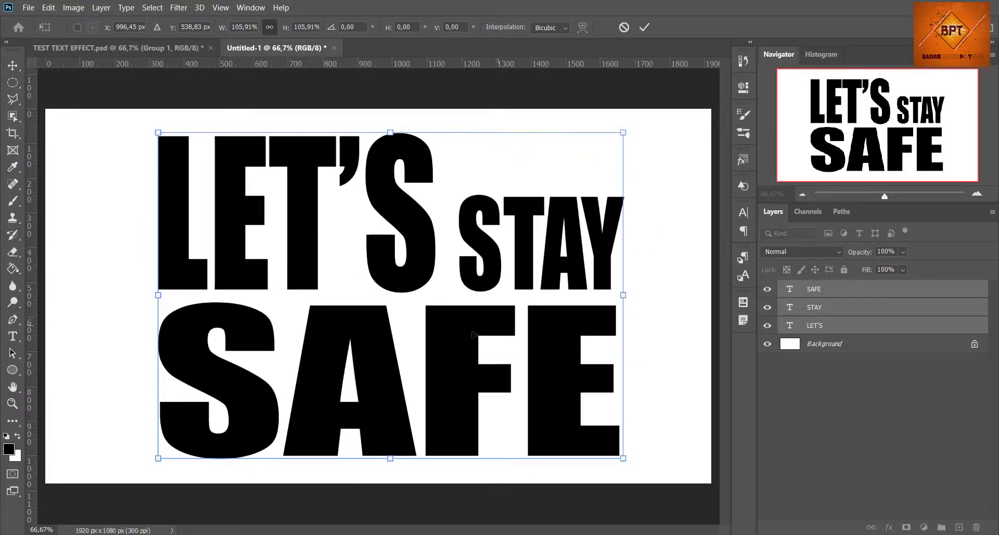
{"action": "left_click_drag", "start_coordinate": [458, 338], "coordinate": [453, 334]}
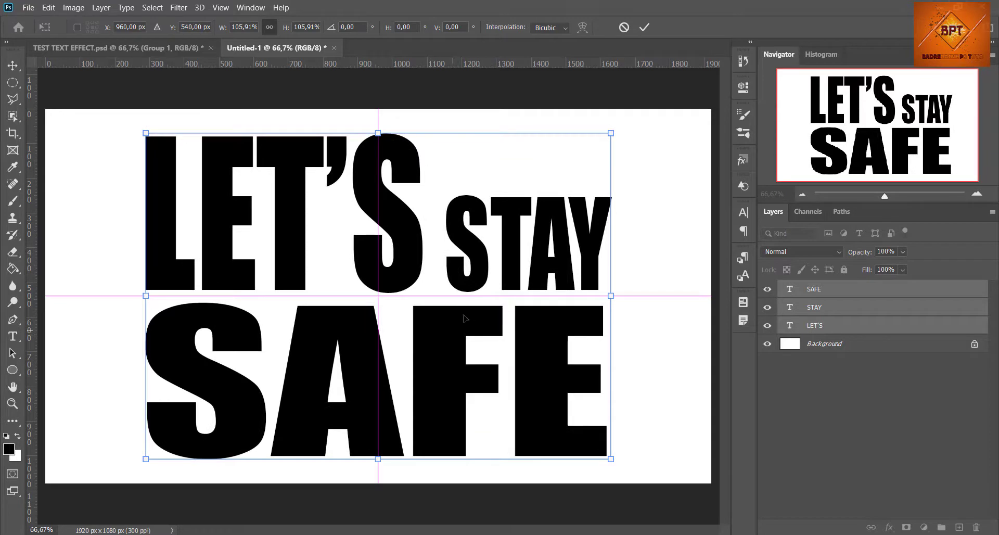
{"action": "left_click", "coordinate": [646, 27]}
Group the three text layers and add a Drop Shadow effect to the group.
{"action": "key", "text": "ctrl+g"}
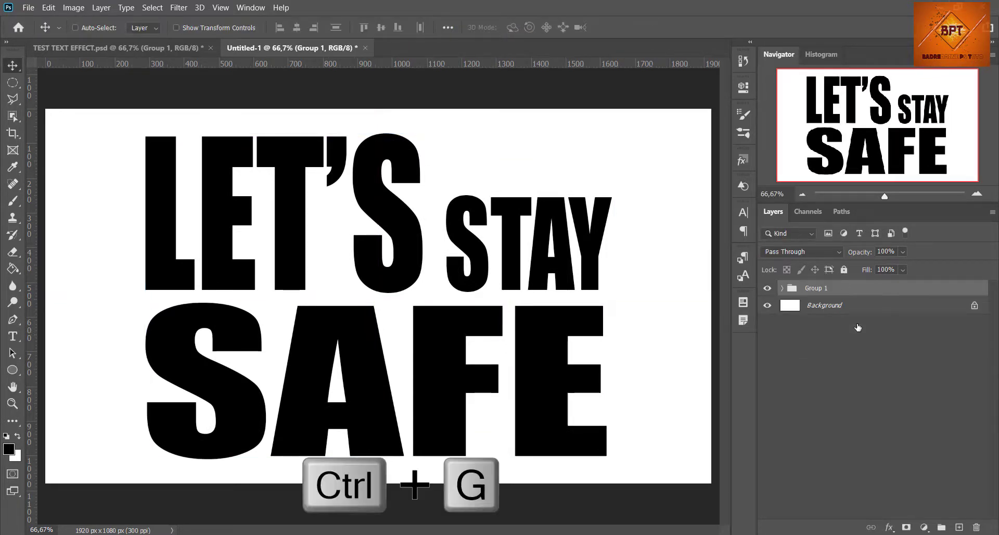
{"action": "right_click", "coordinate": [852, 290]}
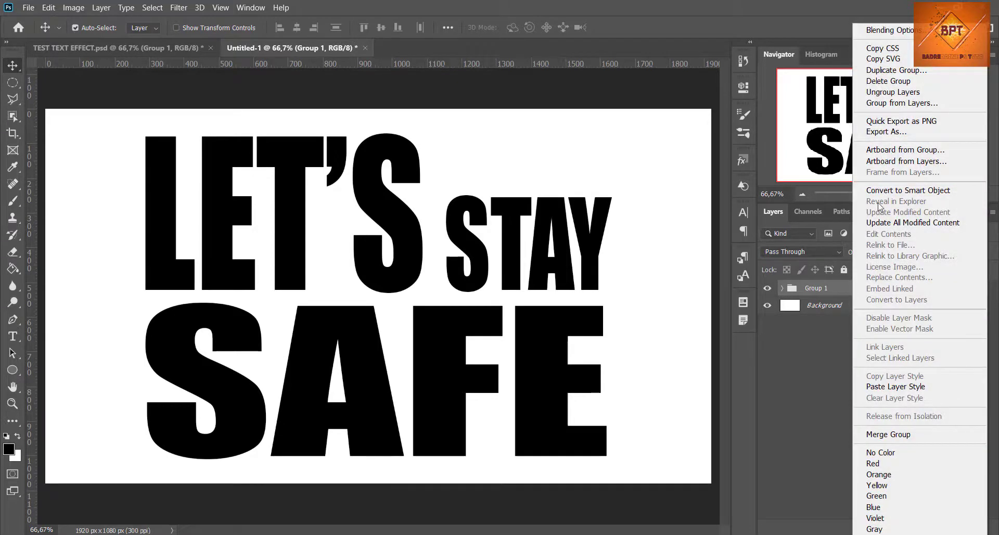
{"action": "left_click", "coordinate": [881, 30]}
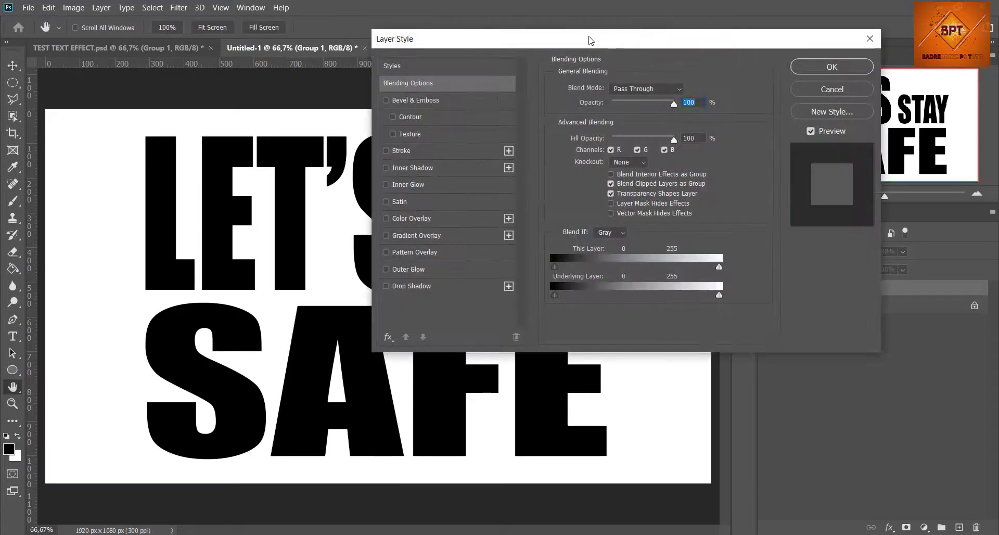
{"action": "left_click_drag", "start_coordinate": [620, 41], "coordinate": [739, 42]}
{"action": "left_click", "coordinate": [573, 287]}
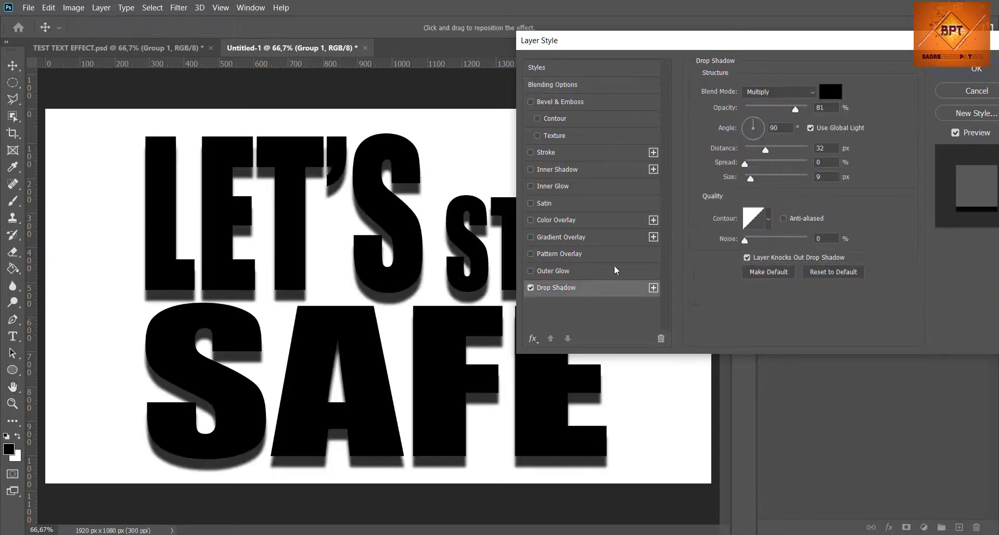
Set the group's drop shadow to angle 126°, distance 32 px, spread 1% and size 10 px.
{"action": "left_click", "coordinate": [747, 123]}
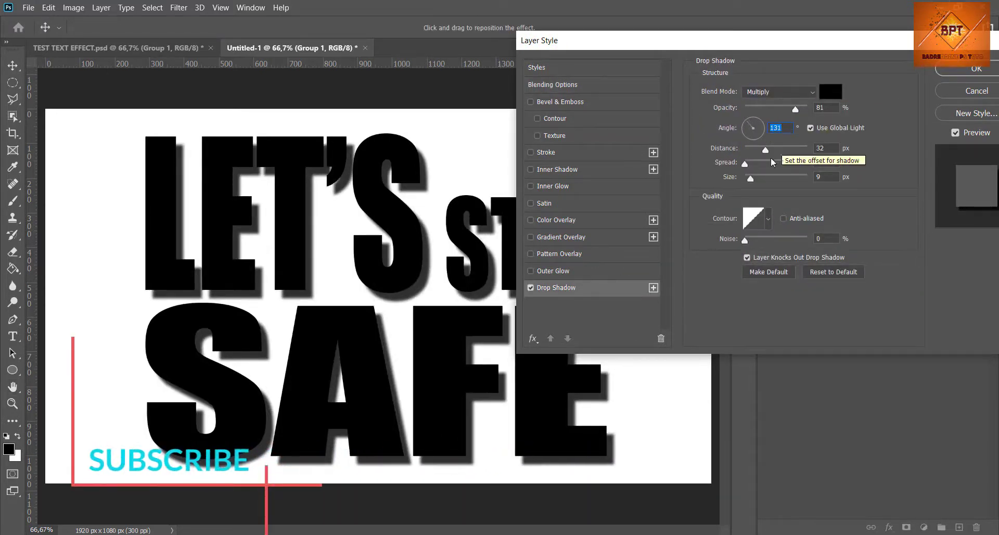
{"action": "left_click_drag", "start_coordinate": [765, 151], "coordinate": [751, 179]}
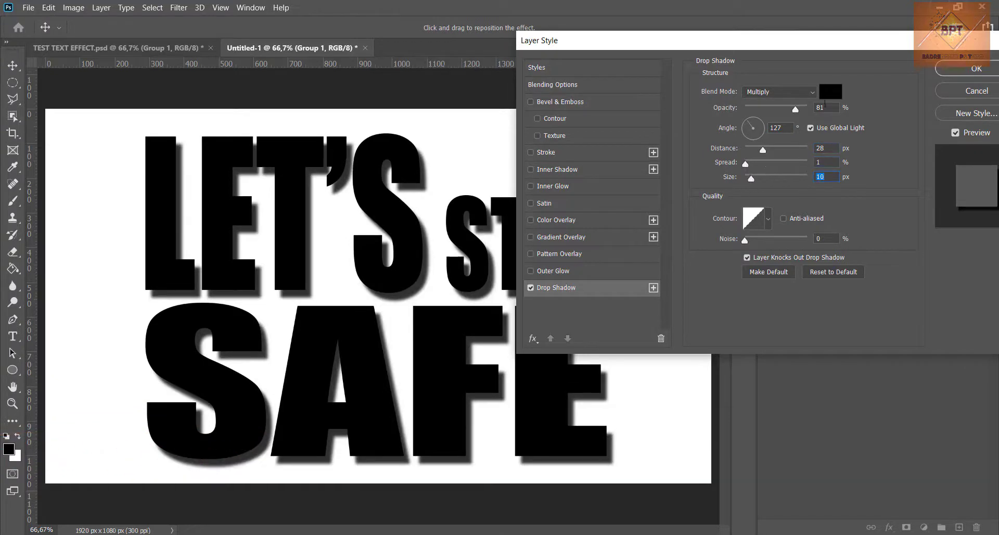
{"action": "left_click", "coordinate": [830, 92]}
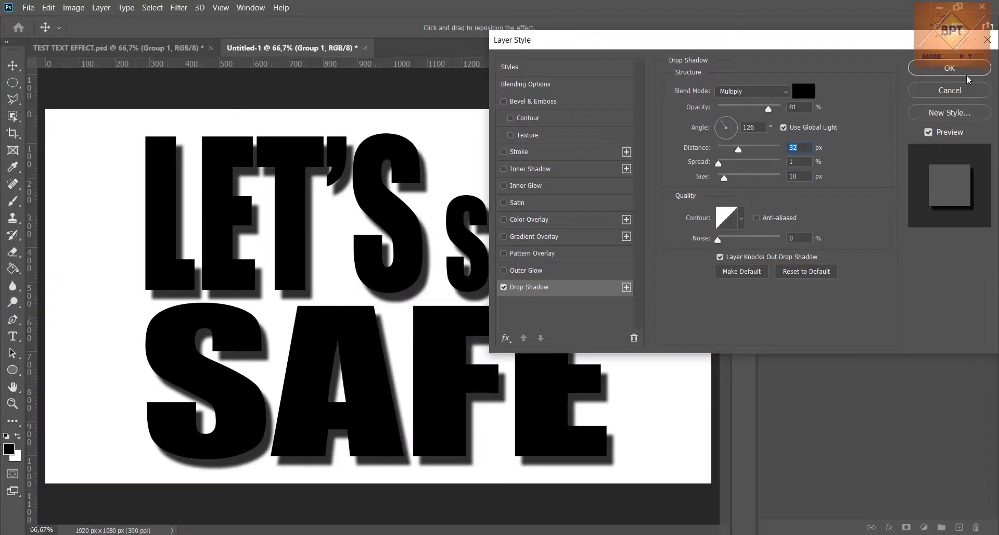
{"action": "left_click", "coordinate": [964, 70]}
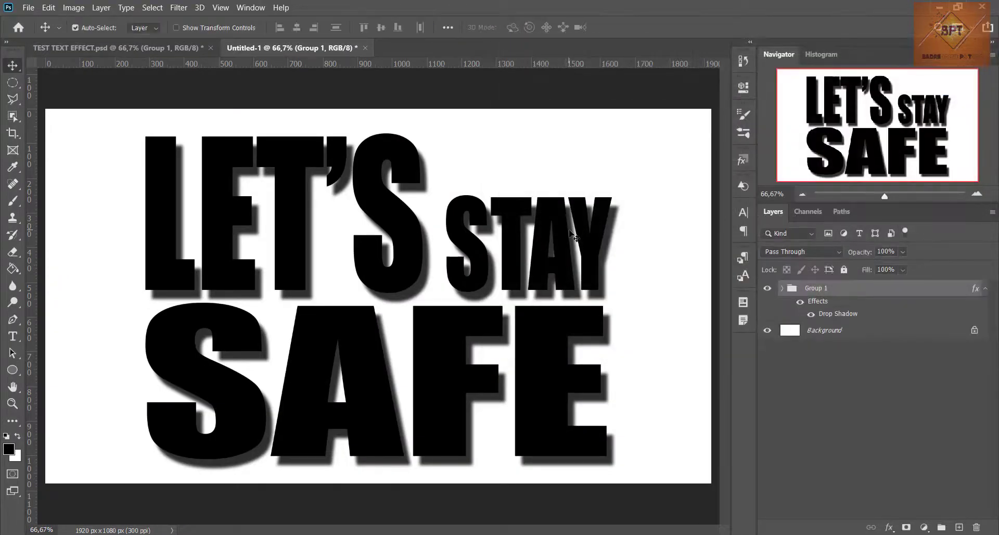
{"action": "key", "text": "ctrl+o"}
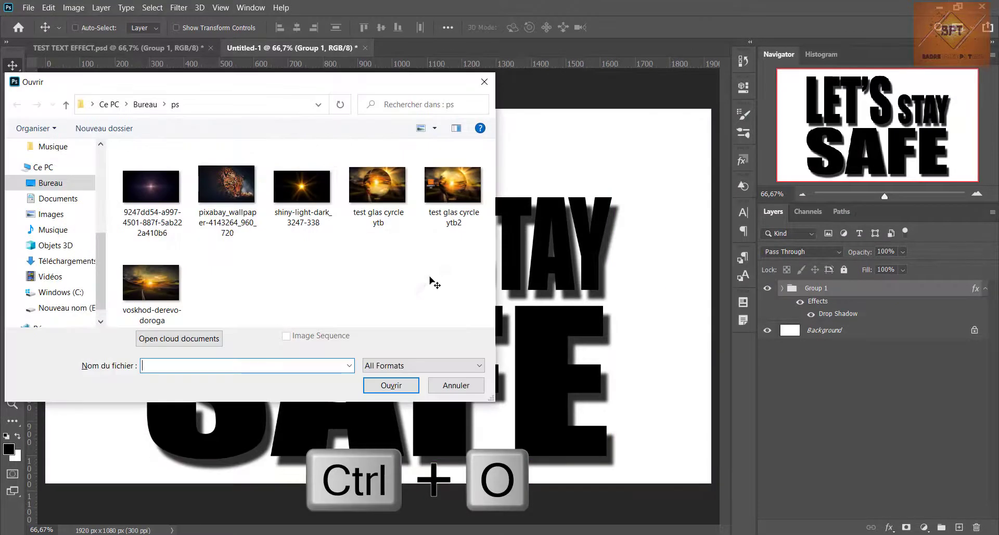
{"action": "left_click", "coordinate": [231, 215]}
{"action": "left_click", "coordinate": [152, 210], "text": "ctrl"}
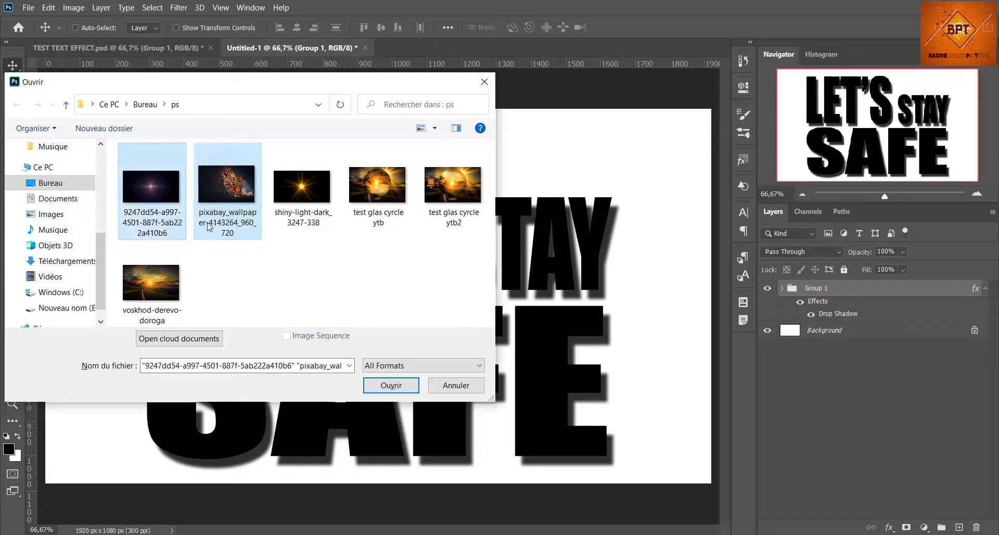
{"action": "left_click", "coordinate": [392, 385]}
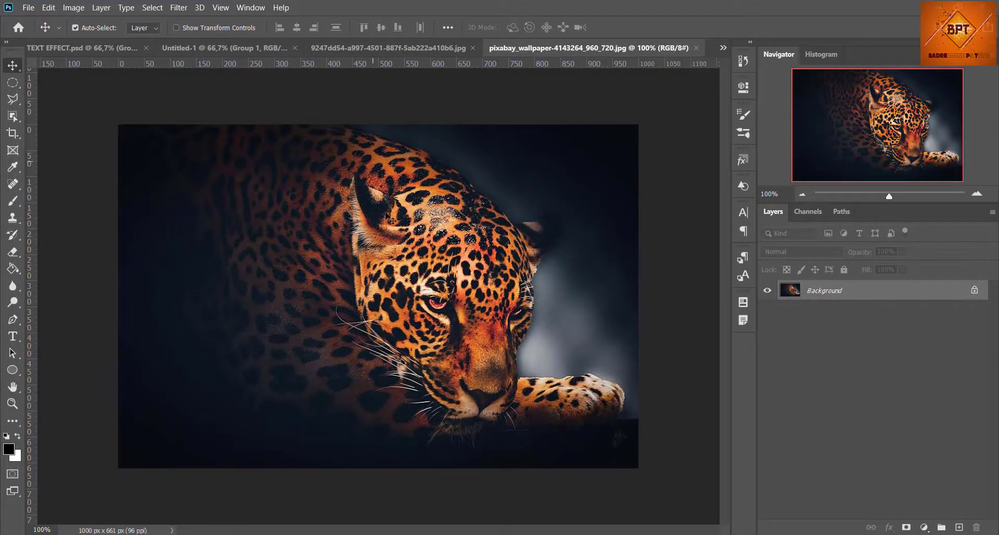
Bring the leopard image into Untitled-1 above the text group and scale it to about 150% over the lettering.
{"action": "left_click_drag", "start_coordinate": [435, 271], "coordinate": [357, 261]}
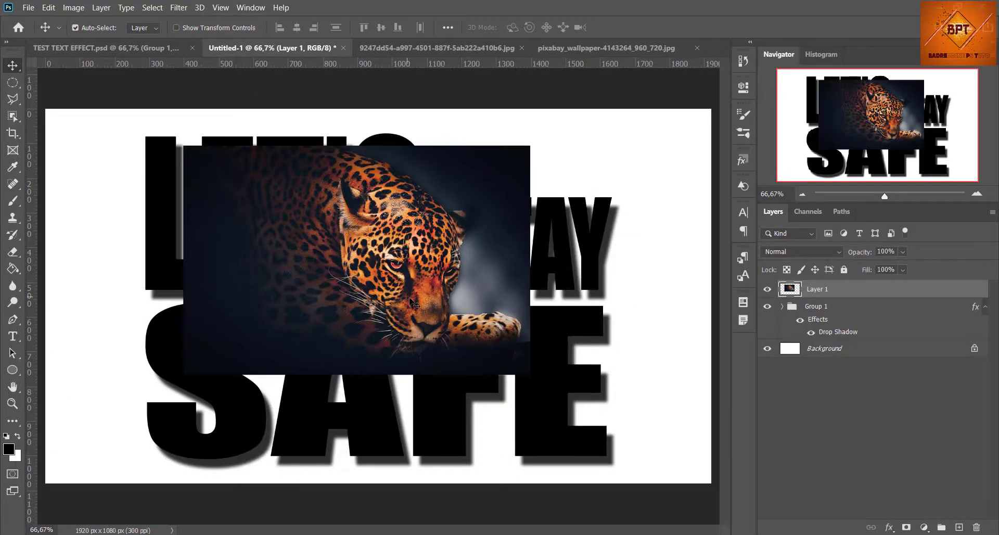
{"action": "key", "text": "ctrl+t"}
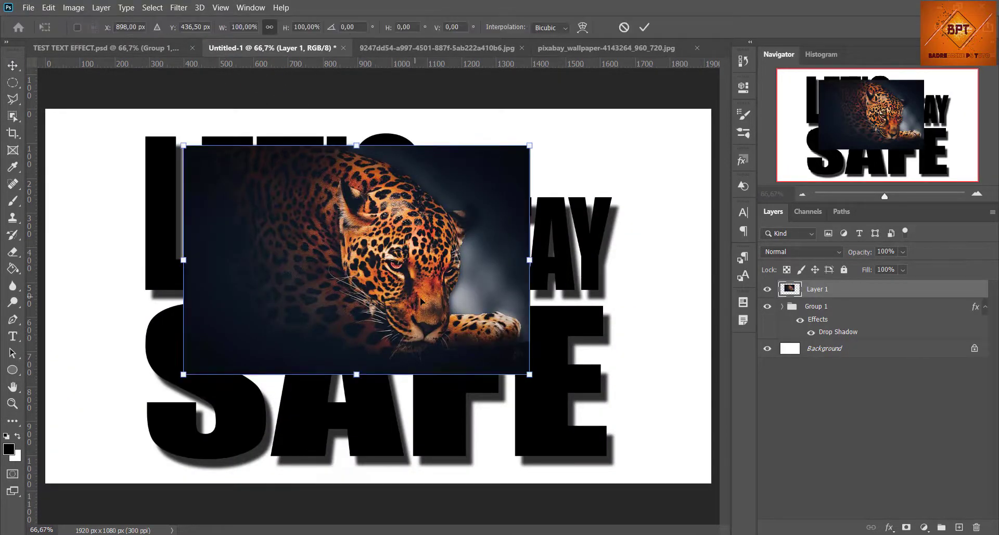
{"action": "left_click_drag", "start_coordinate": [529, 374], "coordinate": [637, 445]}
{"action": "left_click_drag", "start_coordinate": [486, 350], "coordinate": [416, 330]}
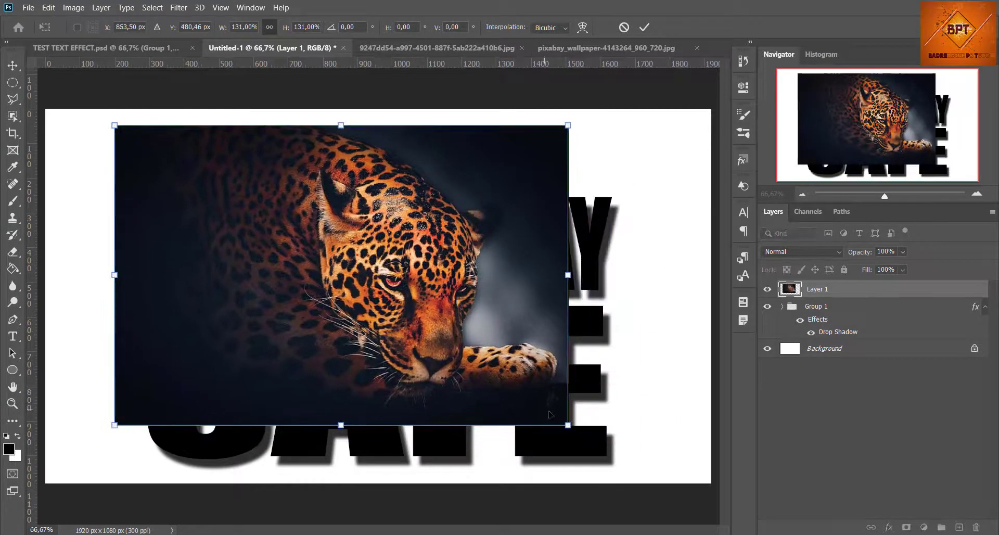
{"action": "left_click_drag", "start_coordinate": [568, 425], "coordinate": [634, 468]}
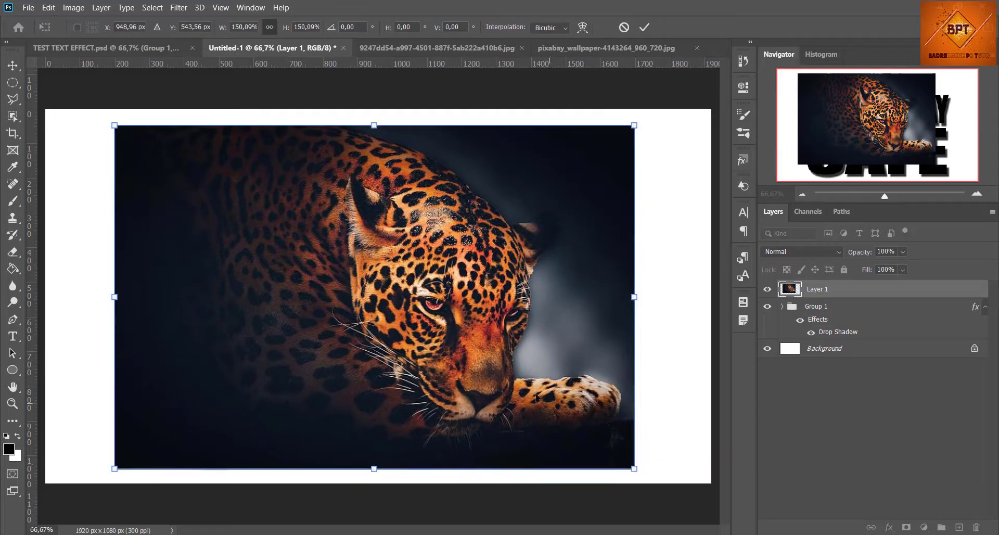
{"action": "left_click", "coordinate": [644, 27]}
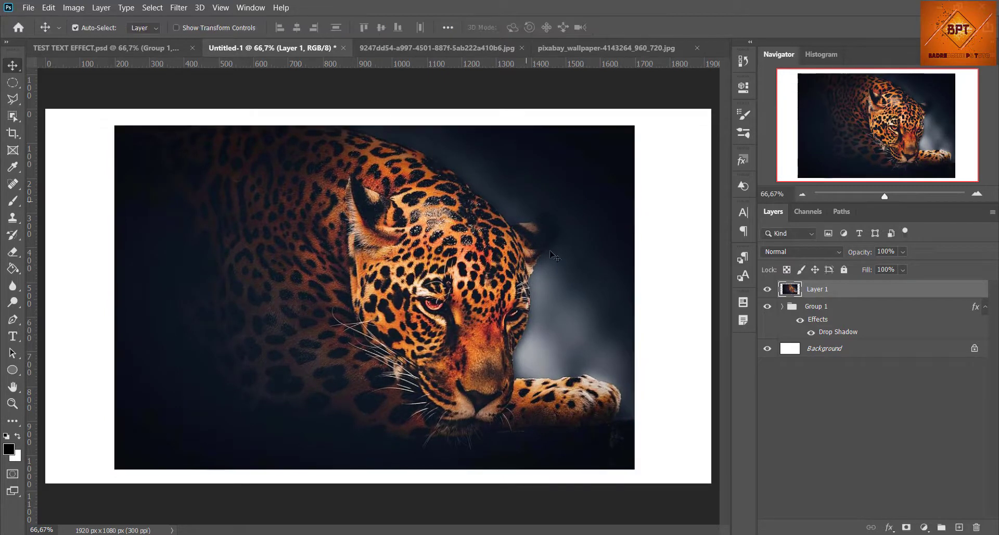
Flip the leopard layer horizontally and clip it to the text group below.
{"action": "left_click", "coordinate": [49, 8]}
{"action": "mouse_move", "coordinate": [180, 290]}
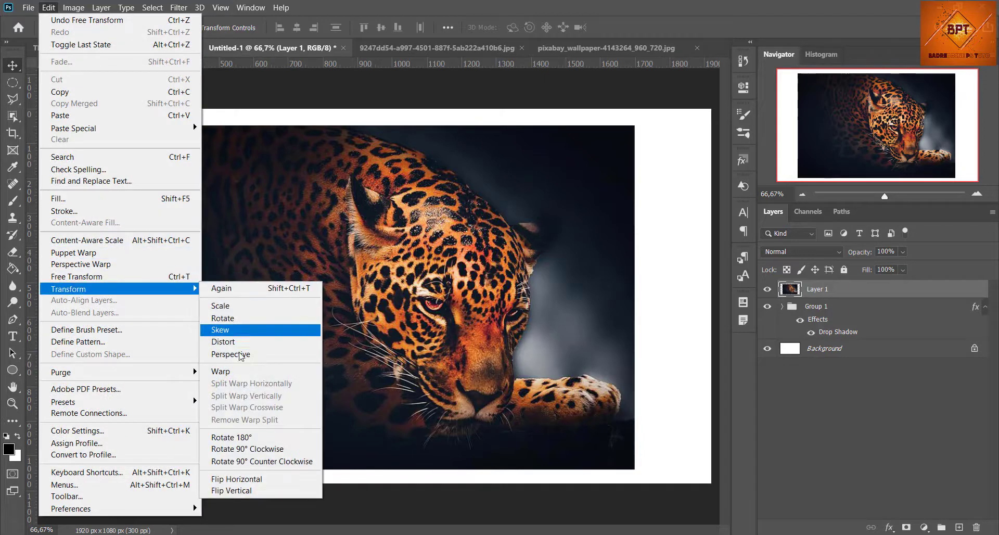
{"action": "left_click", "coordinate": [264, 478]}
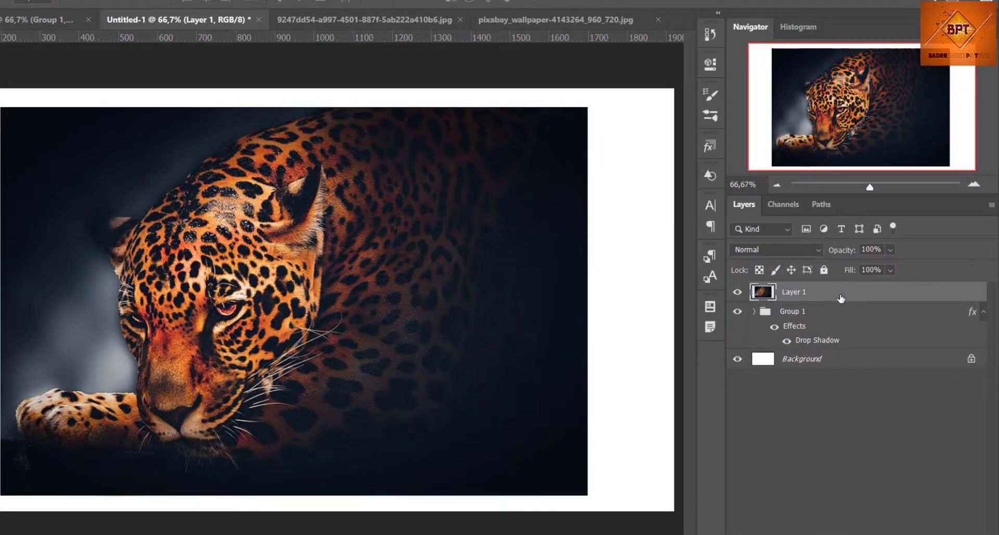
{"action": "key", "text": "alt"}
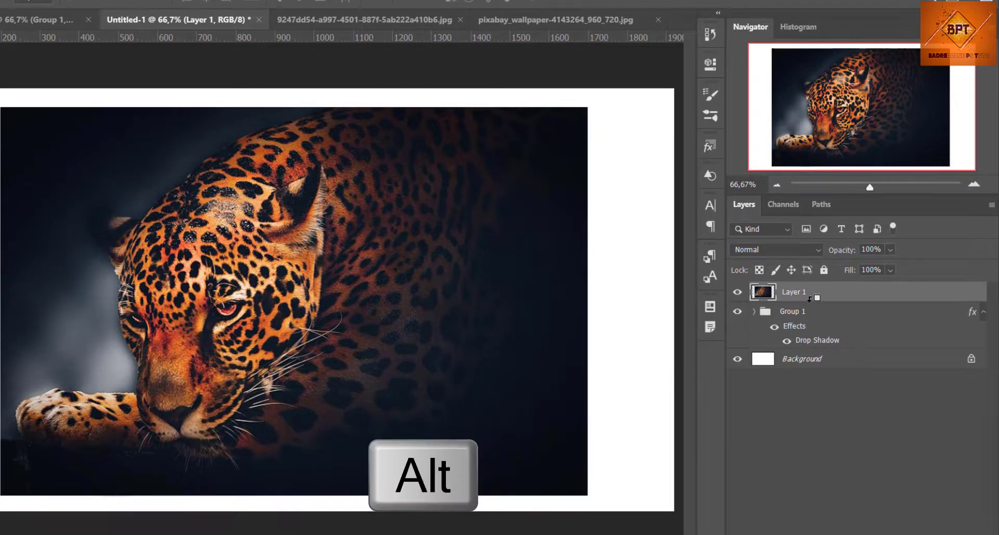
{"action": "left_click", "coordinate": [810, 298], "text": "alt"}
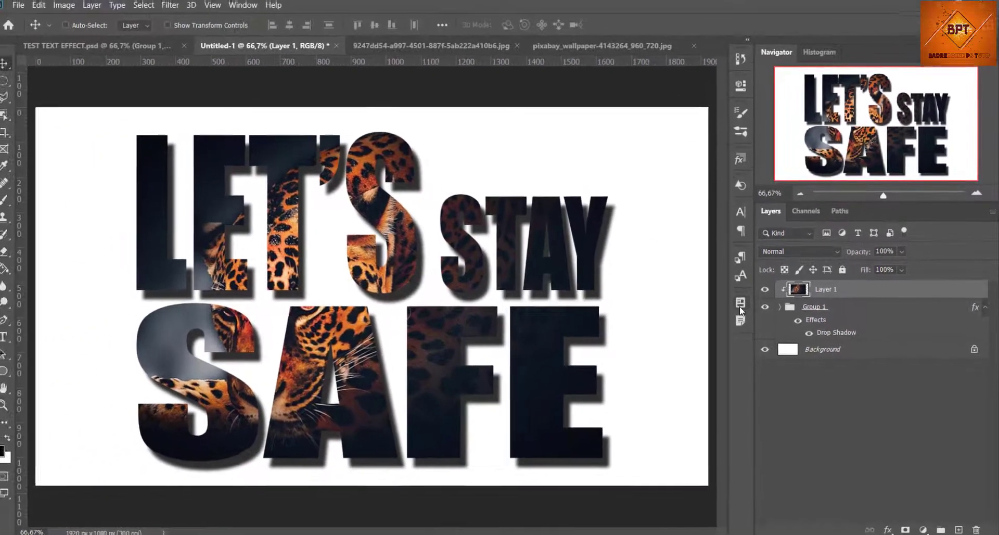
Scale the leopard layer to 101.66% and shift it slightly down and left within the lettering.
{"action": "key", "text": "ctrl+t"}
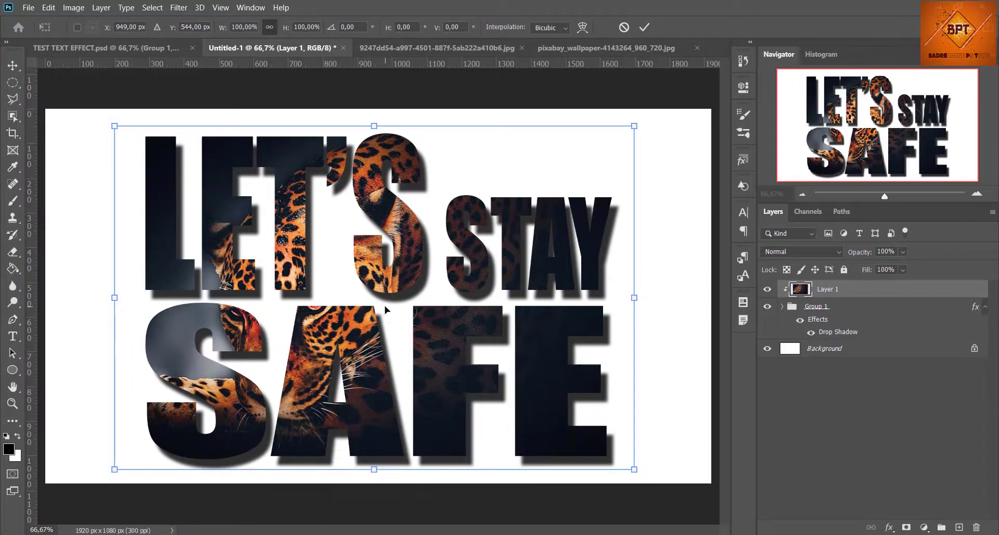
{"action": "left_click_drag", "start_coordinate": [369, 307], "coordinate": [381, 319]}
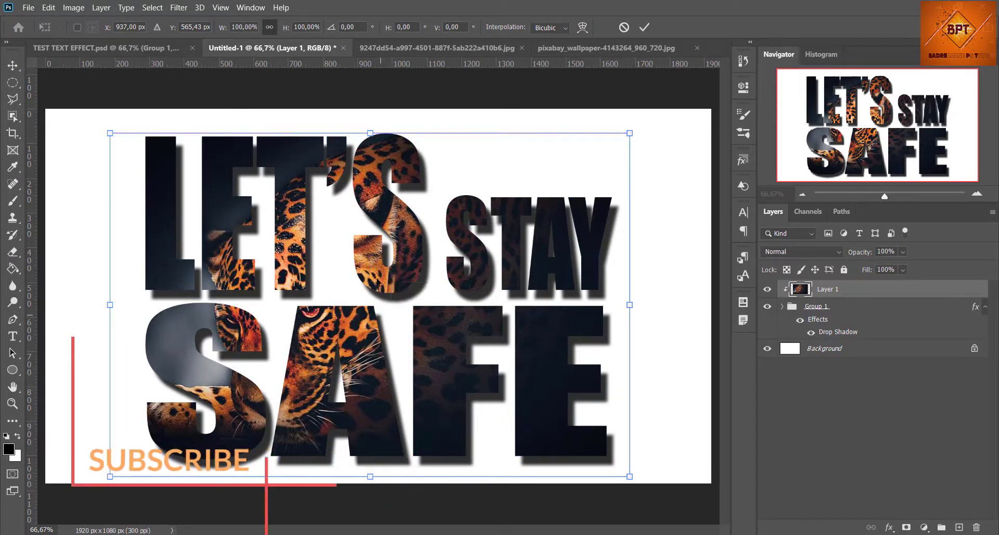
{"action": "left_click_drag", "start_coordinate": [370, 134], "coordinate": [373, 128]}
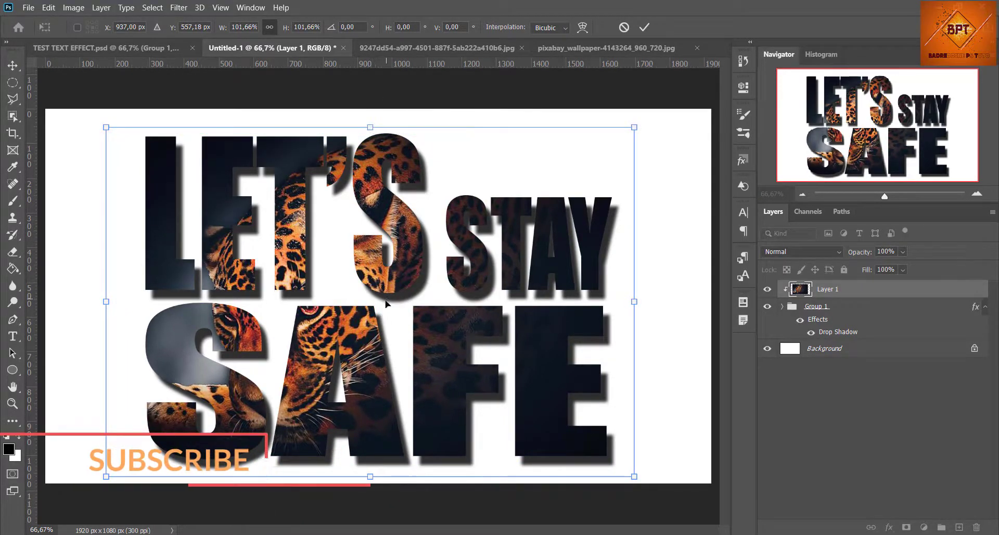
{"action": "left_click_drag", "start_coordinate": [386, 301], "coordinate": [384, 307]}
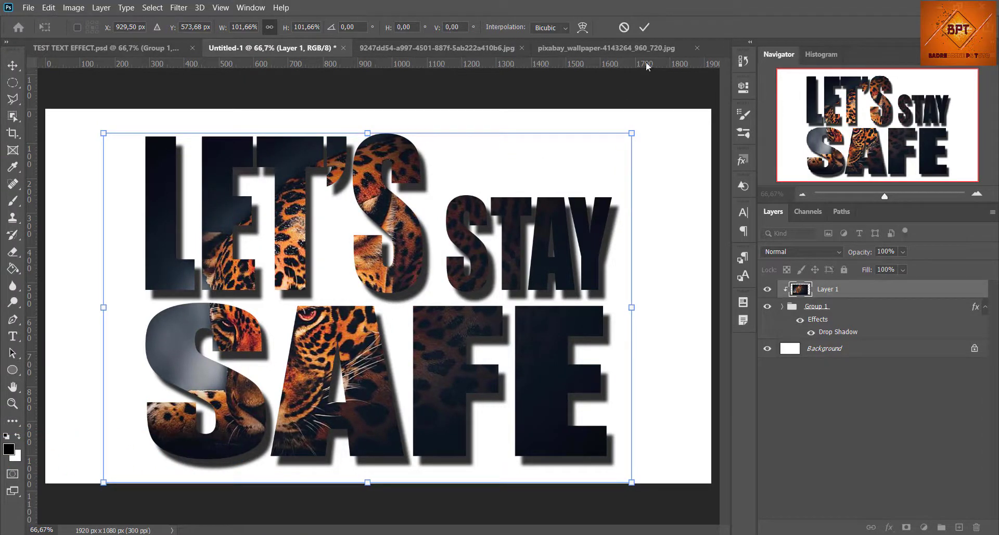
{"action": "left_click", "coordinate": [643, 27]}
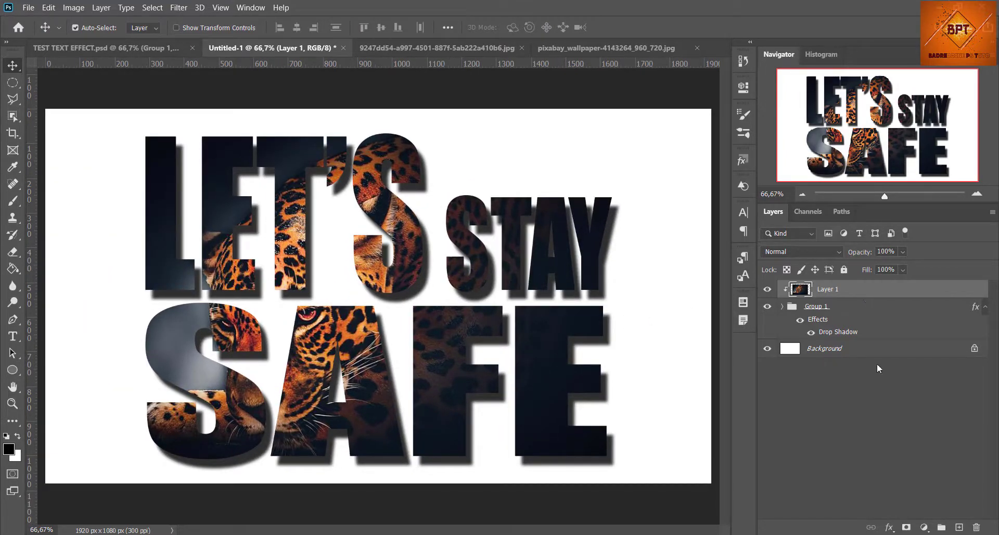
Crop the empty side margins evenly so the canvas measures 1620 px by 1080 px.
{"action": "left_click", "coordinate": [869, 352]}
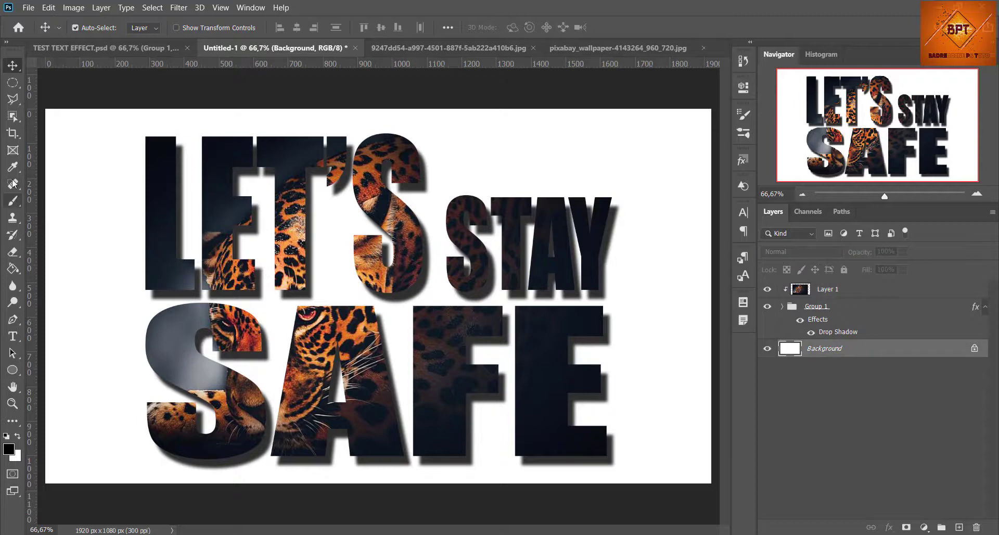
{"action": "left_click", "coordinate": [13, 134]}
{"action": "left_click_drag", "start_coordinate": [45, 293], "coordinate": [95, 293]}
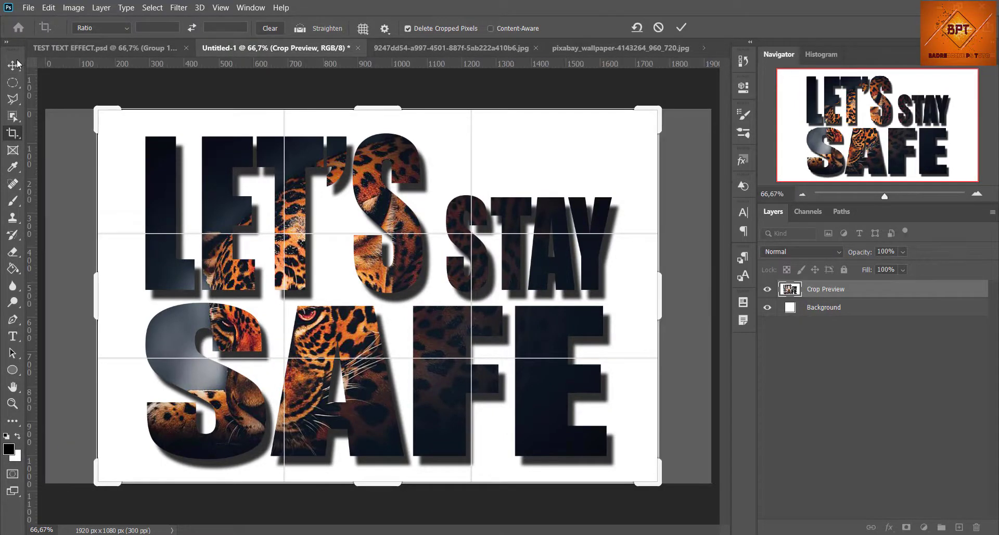
{"action": "key", "text": "v"}
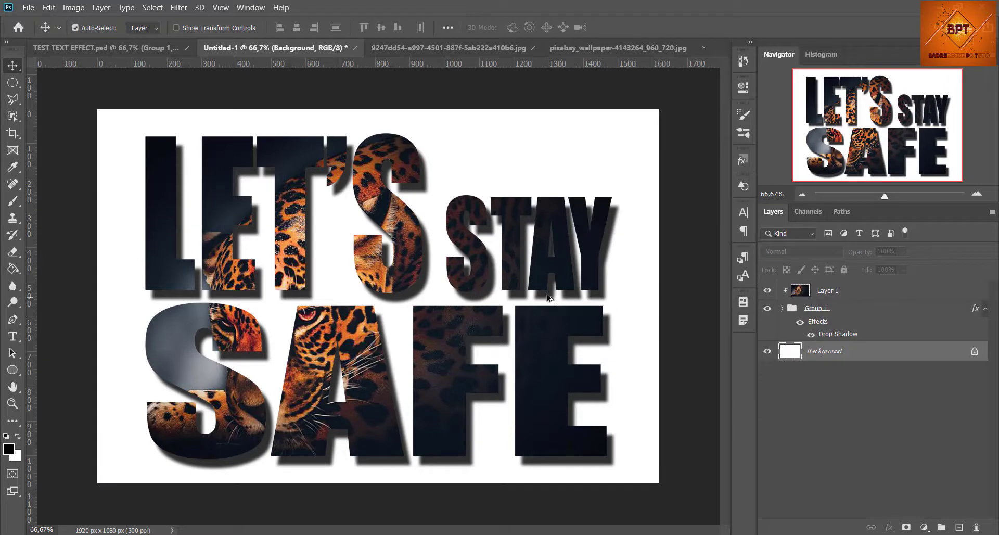
{"action": "scroll", "coordinate": [545, 295], "scroll_direction": "up", "scroll_amount": 1}
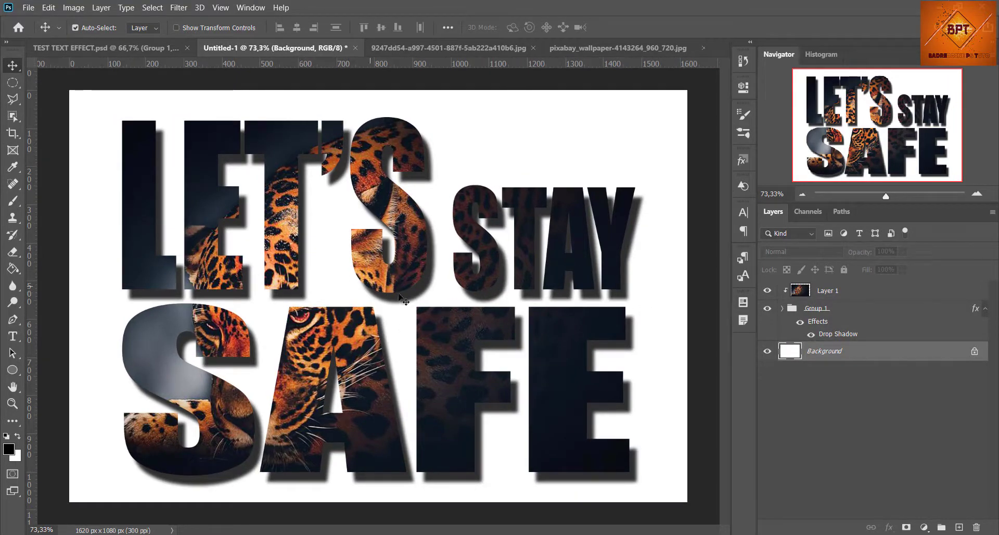
{"action": "left_click", "coordinate": [854, 292]}
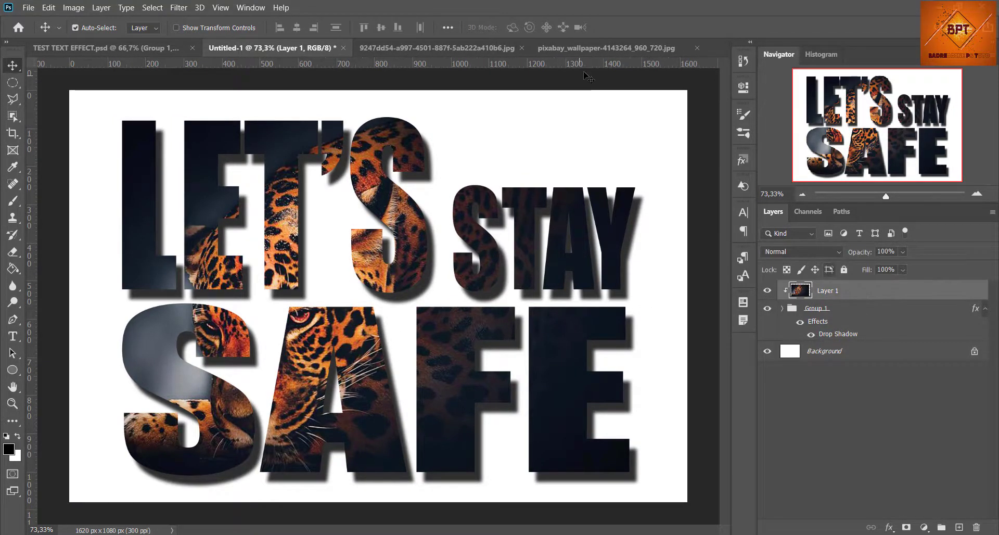
{"action": "left_click", "coordinate": [604, 48]}
{"action": "left_click", "coordinate": [410, 48]}
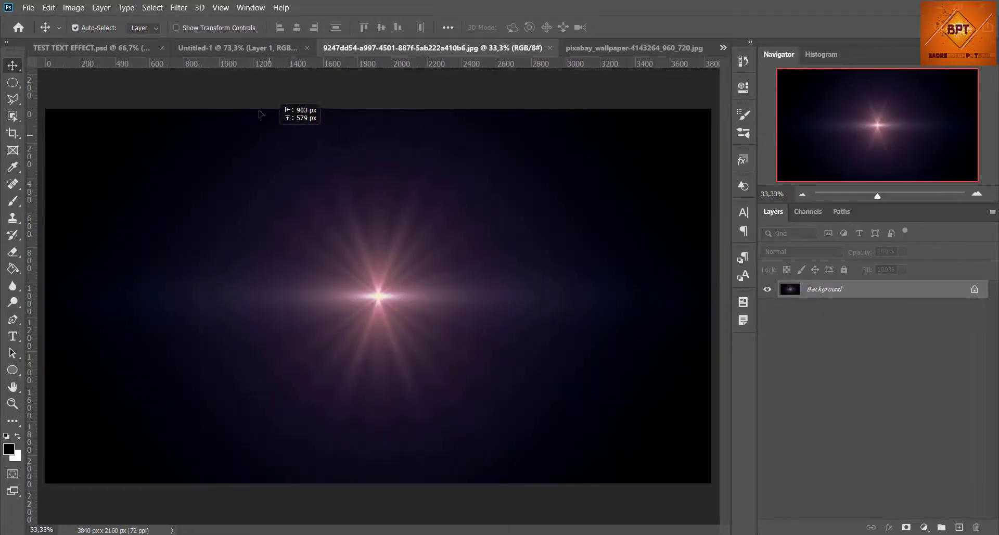
{"action": "left_click_drag", "start_coordinate": [261, 113], "coordinate": [387, 264]}
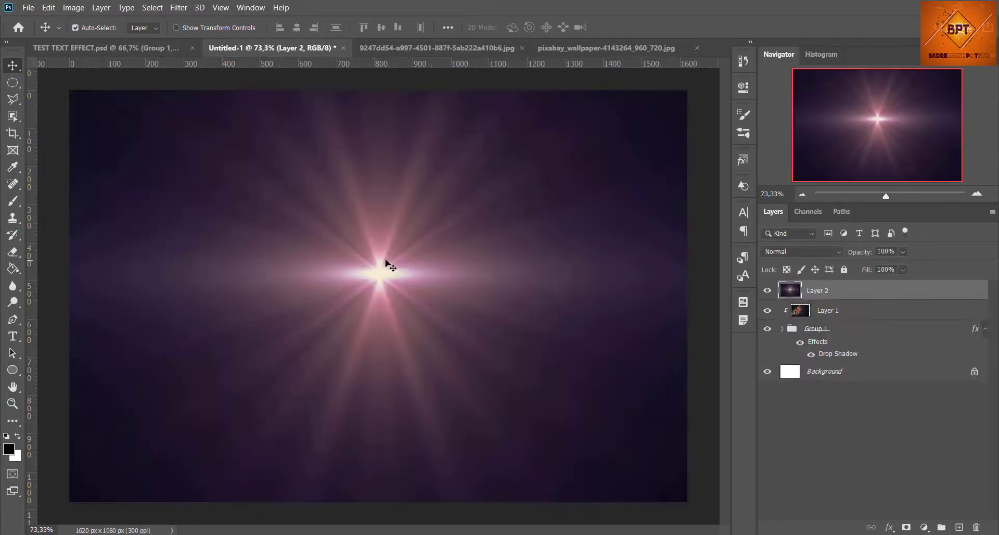
{"action": "scroll", "coordinate": [386, 266], "scroll_direction": "down", "scroll_amount": 5}
Scale the flare layer to about 31% around its centre and set its blend mode to Screen.
{"action": "key", "text": "ctrl+t"}
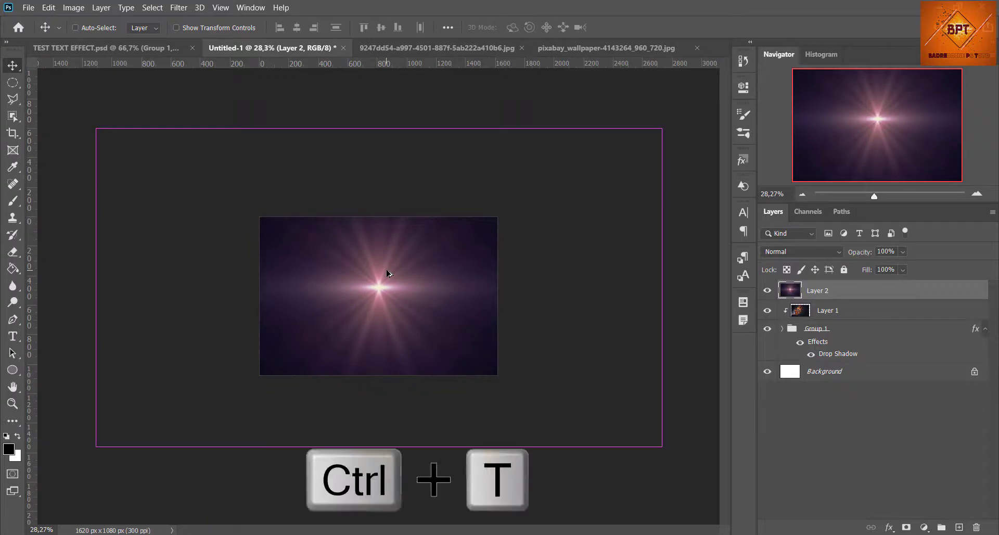
{"action": "left_click_drag", "start_coordinate": [96, 287], "coordinate": [479, 286]}
{"action": "left_click_drag", "start_coordinate": [587, 299], "coordinate": [394, 307]}
{"action": "key", "text": "ctrl+0"}
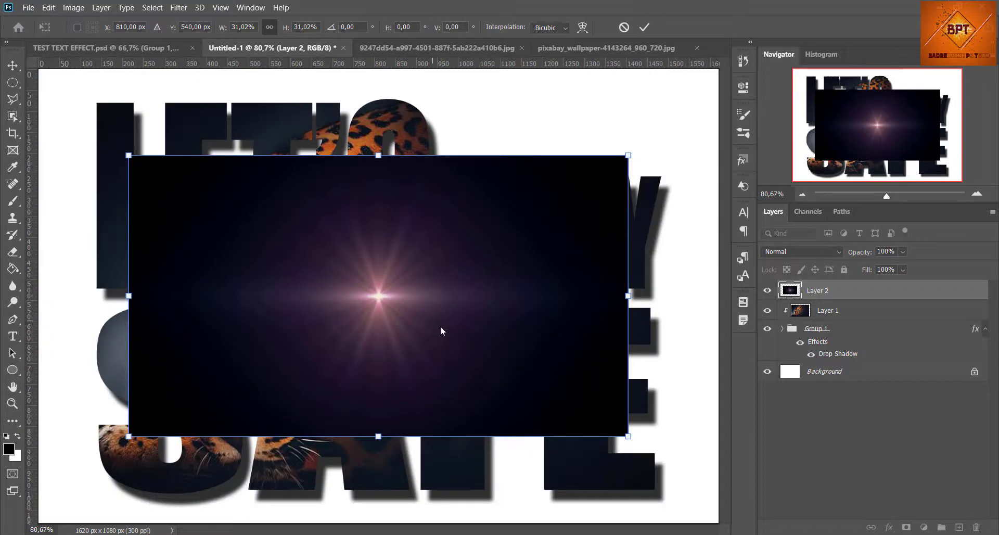
{"action": "left_click", "coordinate": [645, 27]}
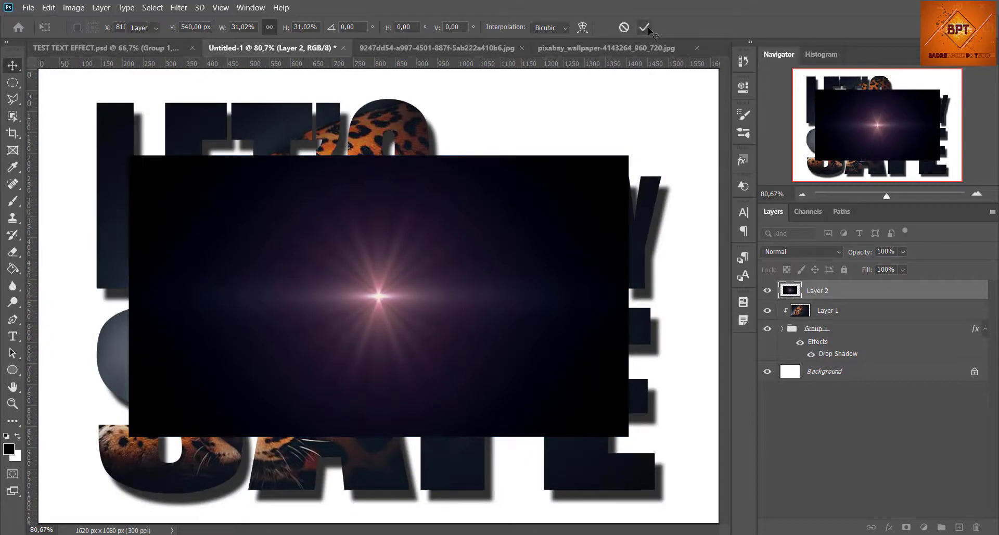
{"action": "left_click", "coordinate": [824, 251]}
{"action": "left_click", "coordinate": [772, 316]}
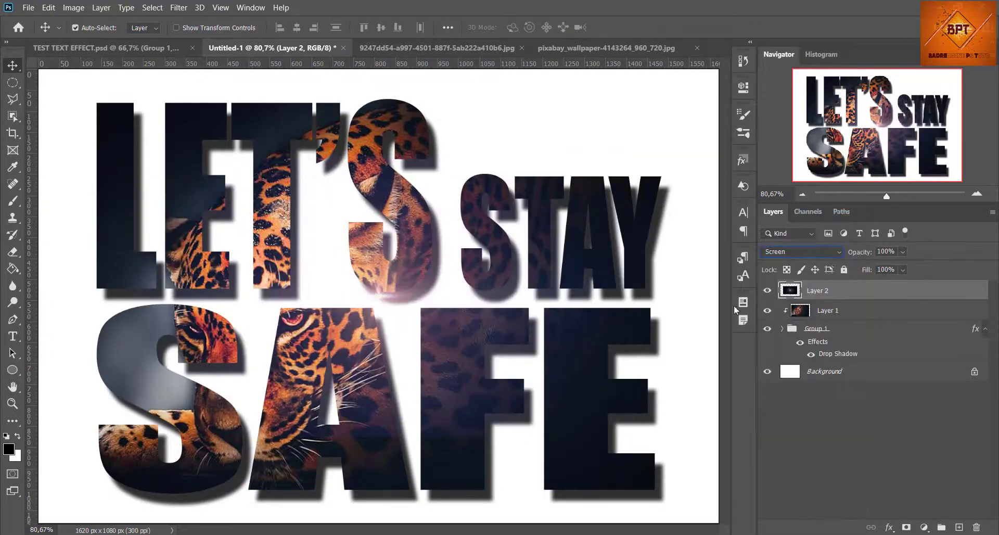
Enlarge the flare, place its bright centre over the lower part of the L in LET'S, and clip it to the text group.
{"action": "key", "text": "ctrl+t"}
{"action": "left_click_drag", "start_coordinate": [401, 330], "coordinate": [167, 250]}
{"action": "left_click_drag", "start_coordinate": [397, 393], "coordinate": [681, 515]}
{"action": "left_click_drag", "start_coordinate": [516, 457], "coordinate": [387, 387]}
{"action": "left_click_drag", "start_coordinate": [535, 478], "coordinate": [544, 482]}
{"action": "key", "text": "Return"}
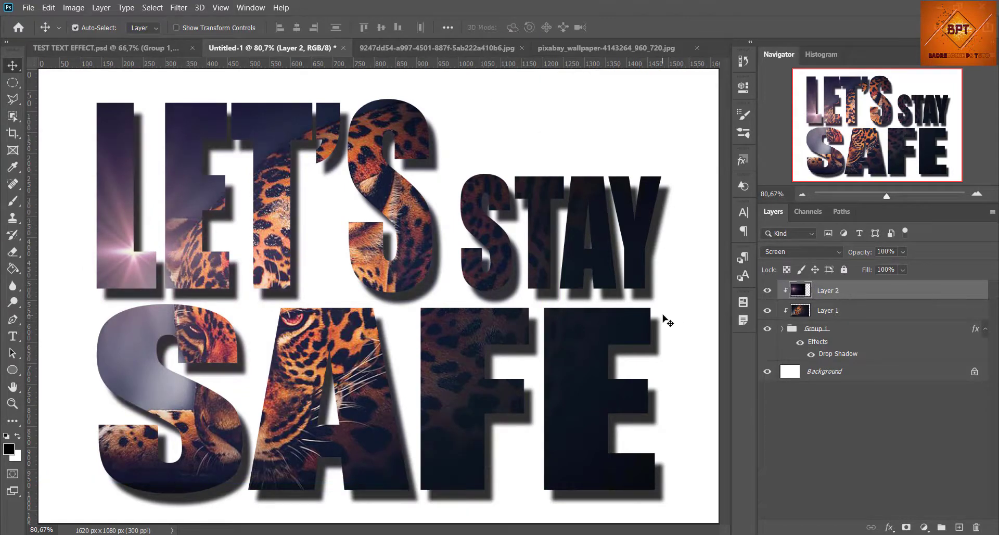
Scale the flare layer to about 101.8%, rotate it to about -17.1°, and nudge it back over the L.
{"action": "key", "text": "ctrl+t"}
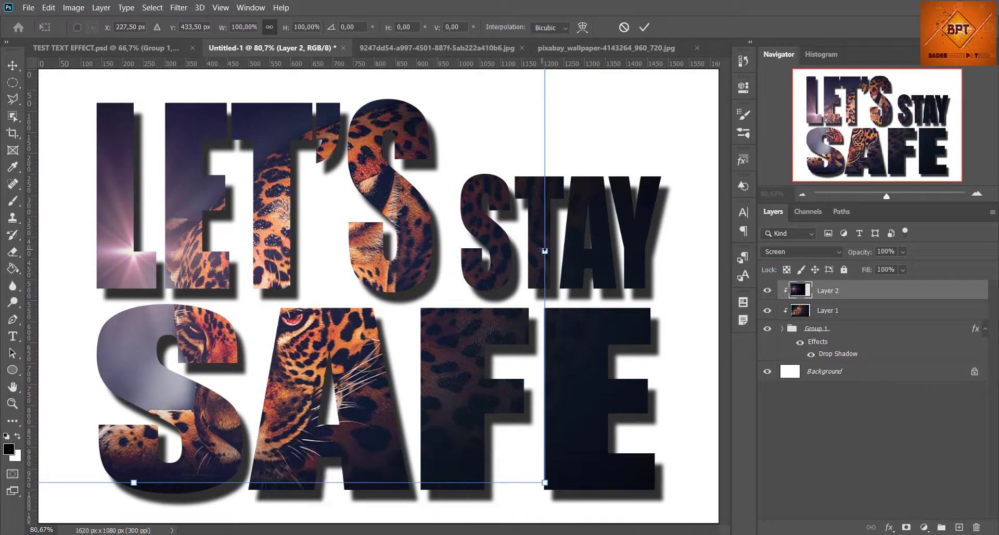
{"action": "left_click_drag", "start_coordinate": [555, 256], "coordinate": [568, 242]}
{"action": "left_click_drag", "start_coordinate": [501, 285], "coordinate": [496, 284]}
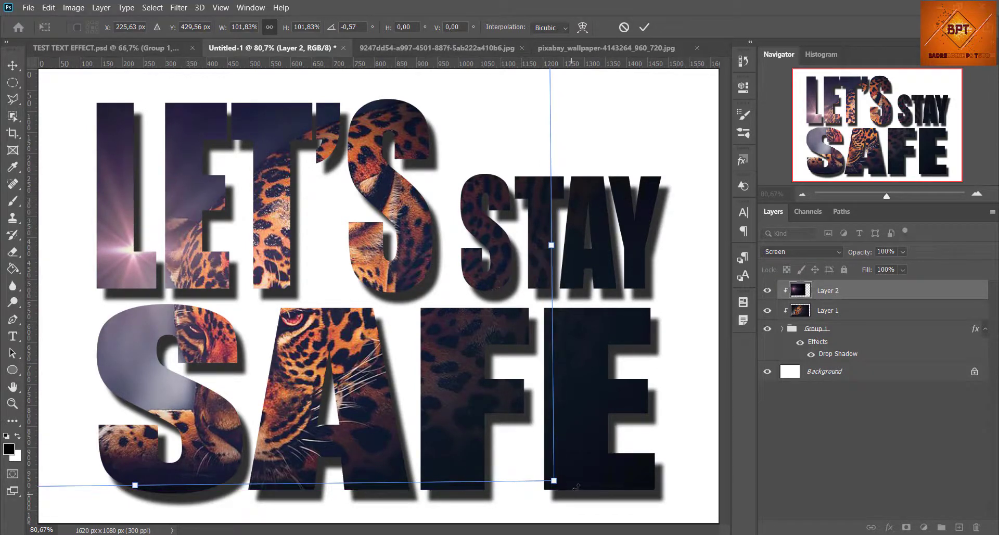
{"action": "left_click_drag", "start_coordinate": [577, 486], "coordinate": [604, 355]}
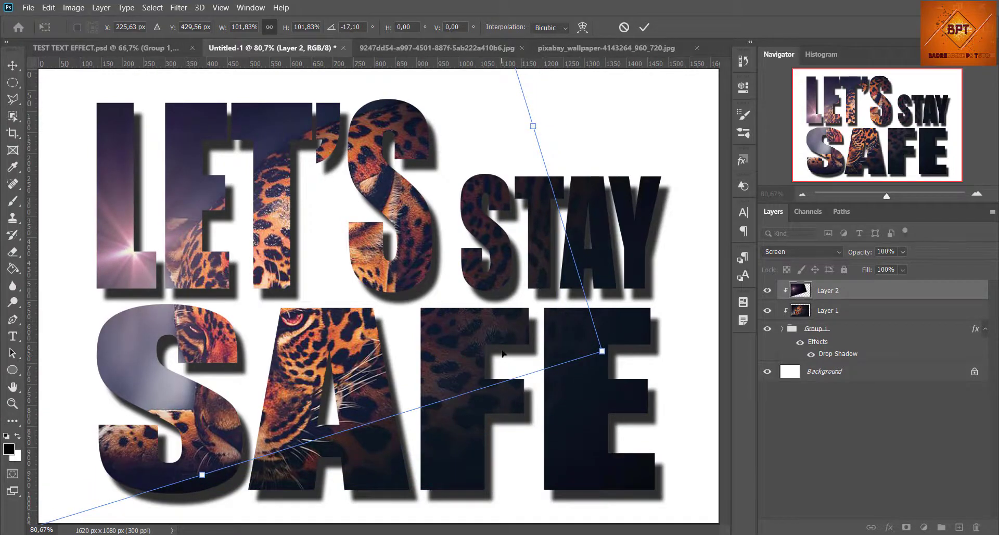
{"action": "left_click_drag", "start_coordinate": [503, 354], "coordinate": [506, 355]}
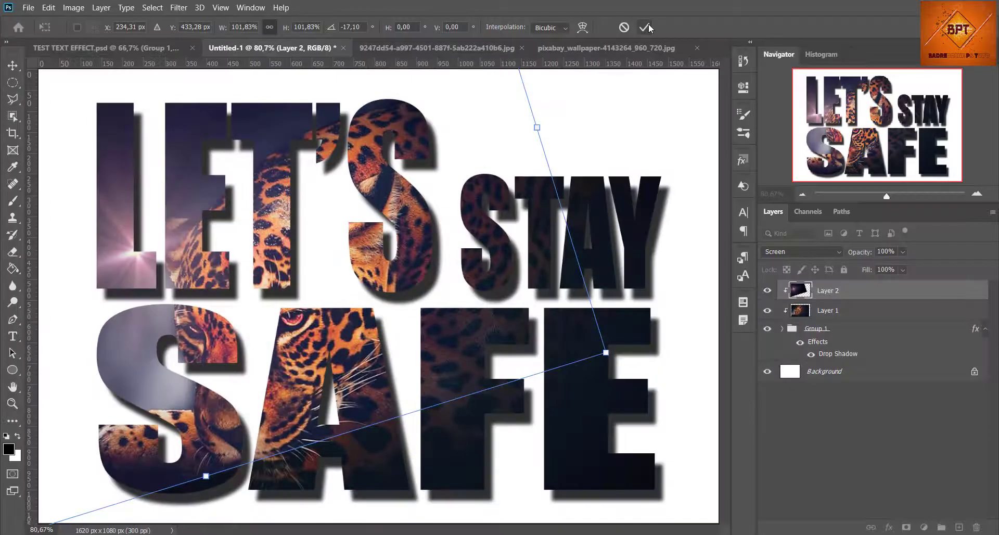
{"action": "left_click", "coordinate": [648, 25]}
{"action": "key", "text": "ctrl+minus"}
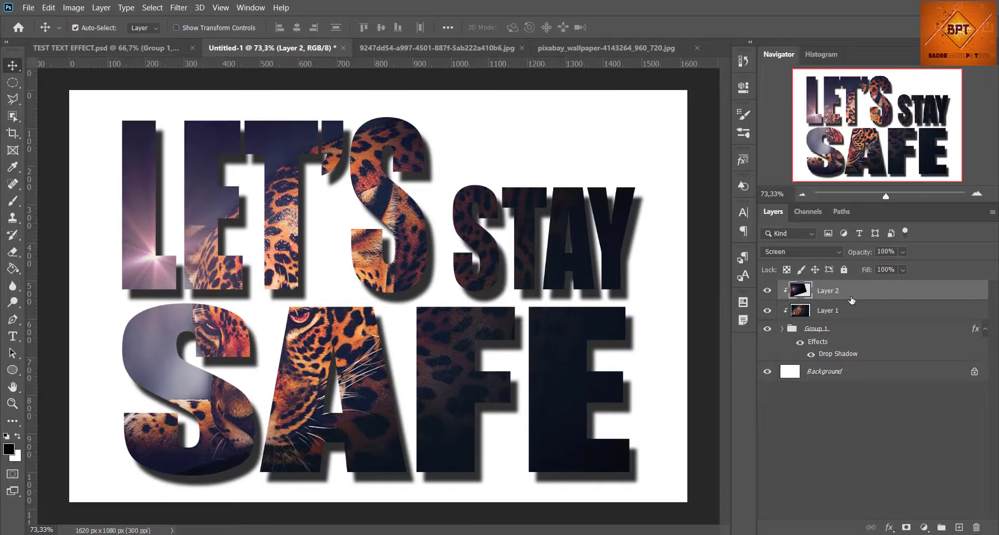
Add a layer mask to the flare layer and paint on its lower area with a soft black brush at 78% opacity.
{"action": "left_click", "coordinate": [906, 529]}
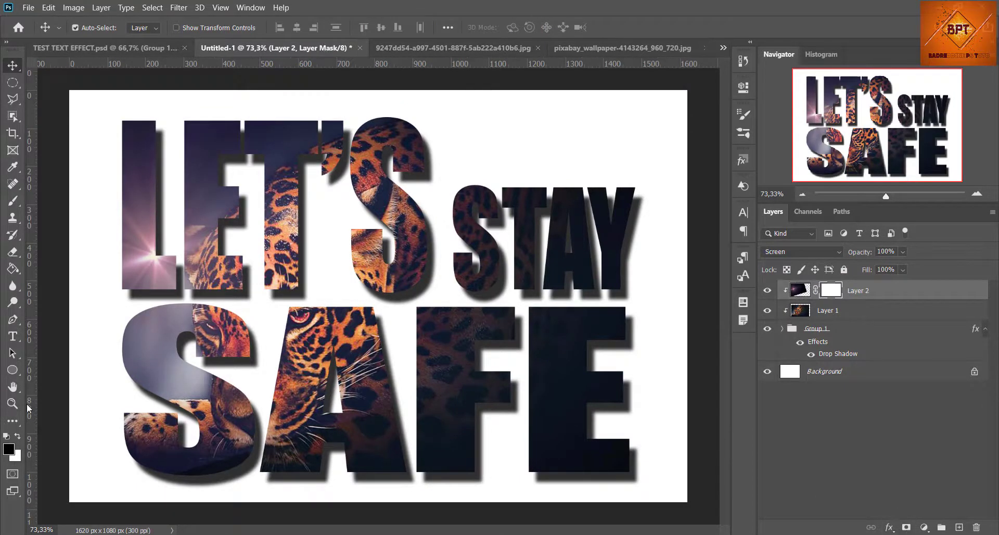
{"action": "left_click", "coordinate": [9, 451]}
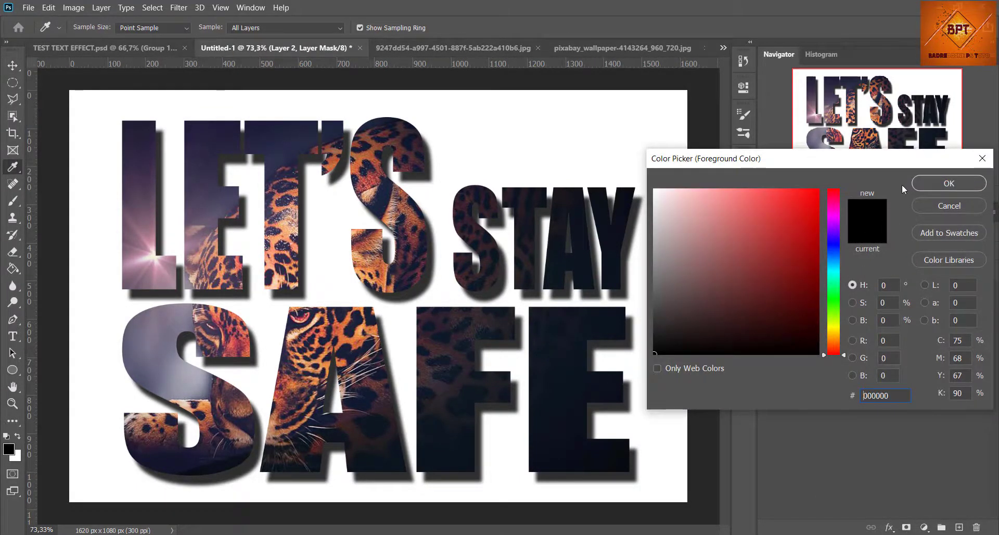
{"action": "left_click", "coordinate": [942, 183]}
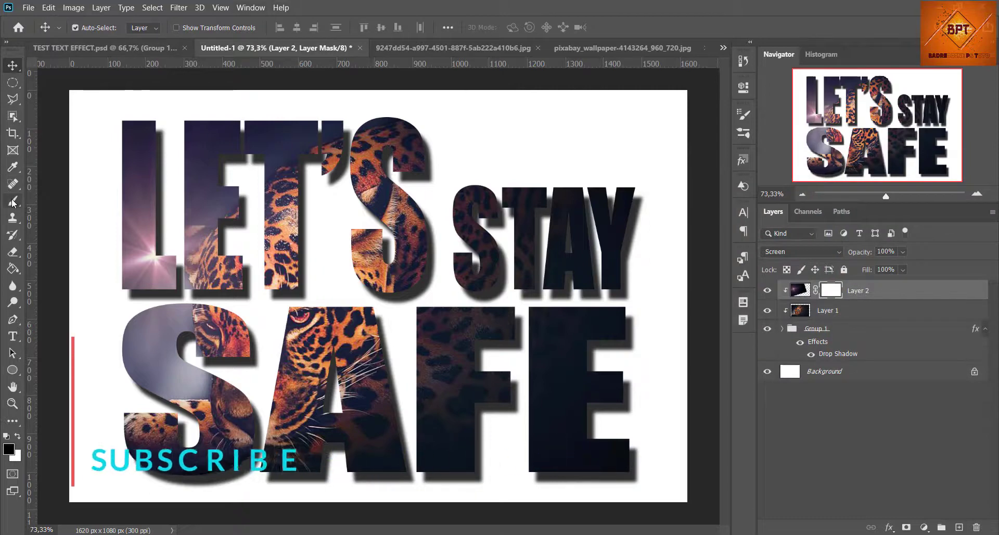
{"action": "key", "text": "b"}
{"action": "key", "text": "ctrl+minus"}
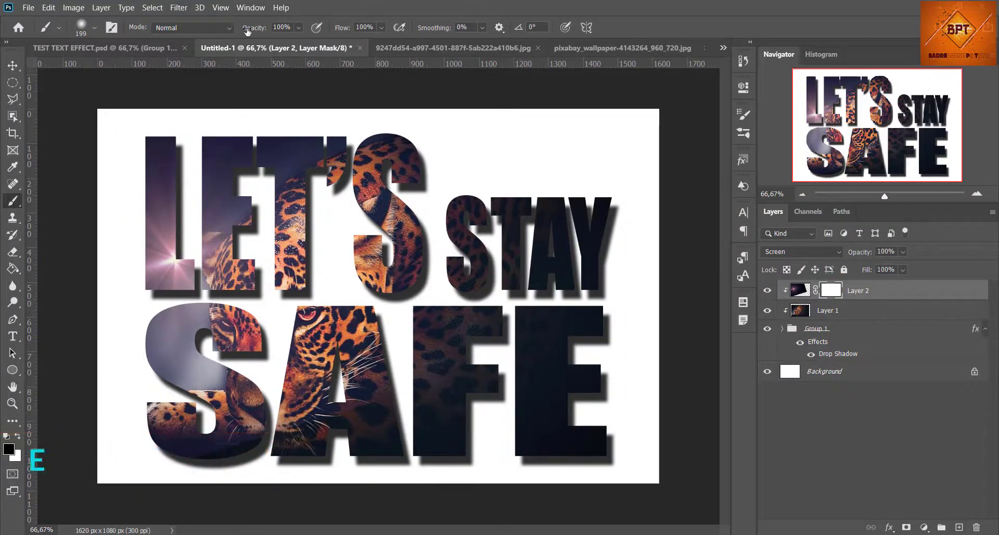
{"action": "left_click_drag", "start_coordinate": [248, 29], "coordinate": [244, 31]}
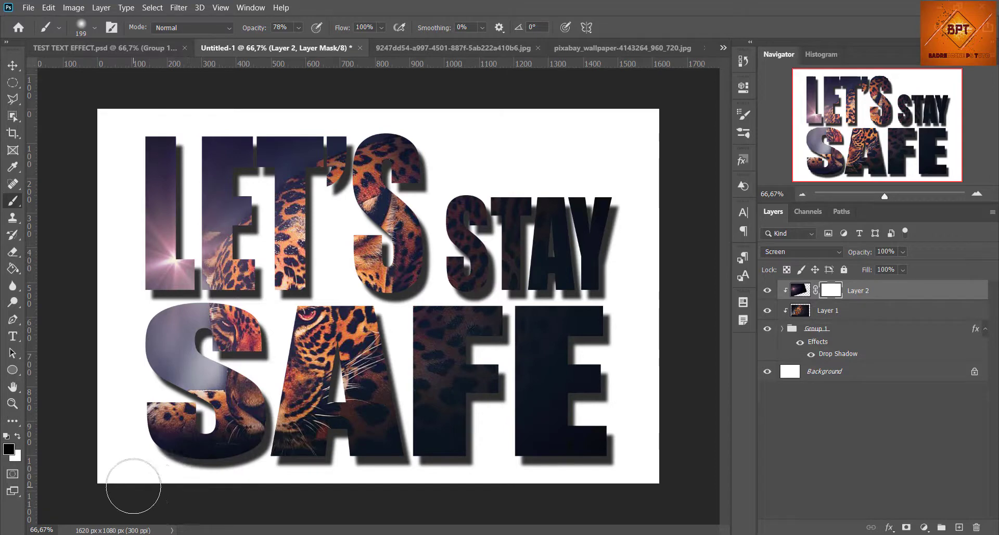
{"action": "left_click", "coordinate": [10, 65]}
{"action": "scroll", "coordinate": [347, 198], "scroll_direction": "down", "scroll_amount": 2}
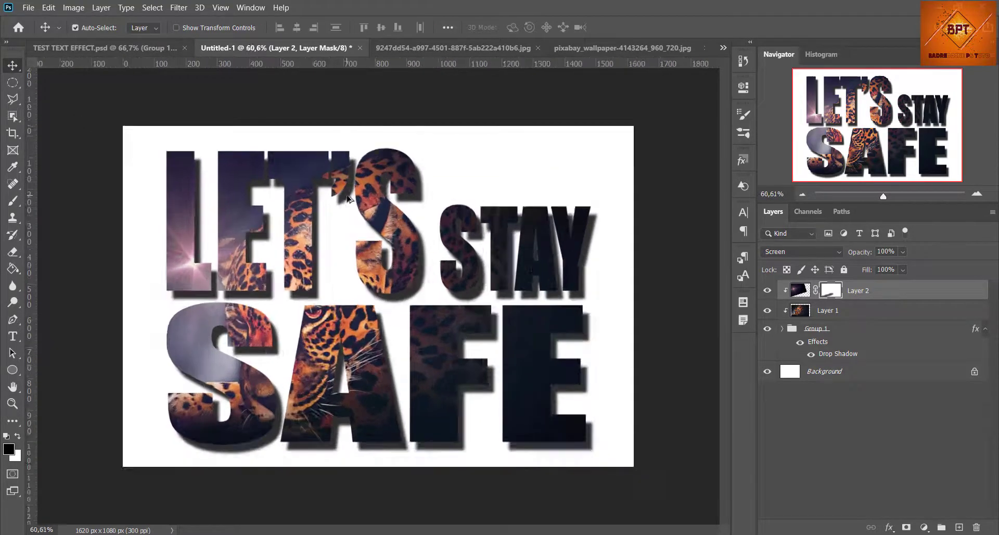
{"action": "scroll", "coordinate": [347, 198], "scroll_direction": "up", "scroll_amount": 2}
Add the channel name as a black Bebas Neue text line at 18.05 pt above STAY.
{"action": "left_click", "coordinate": [800, 290]}
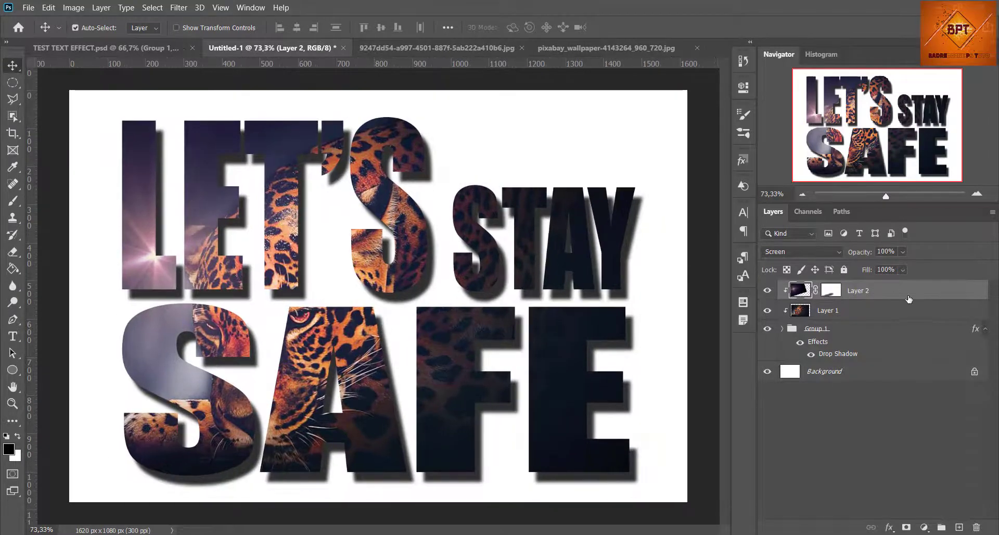
{"action": "left_click", "coordinate": [12, 336]}
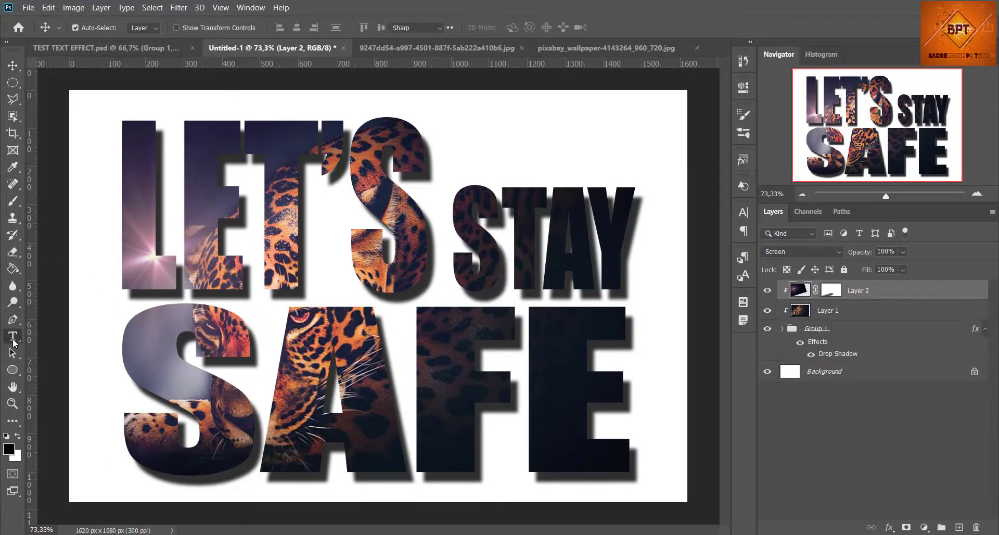
{"action": "left_click", "coordinate": [470, 156]}
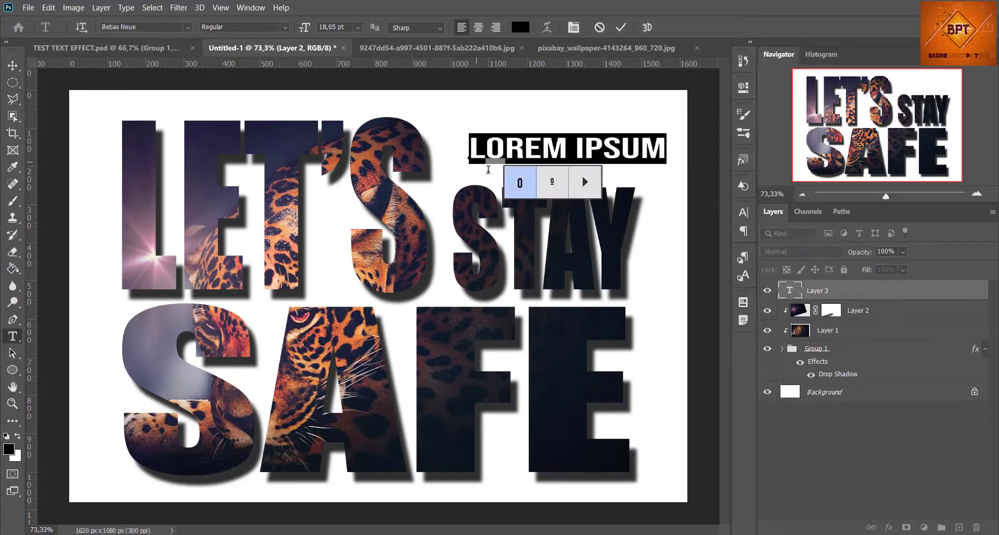
{"action": "type", "text": "BADREDDINE PS"}
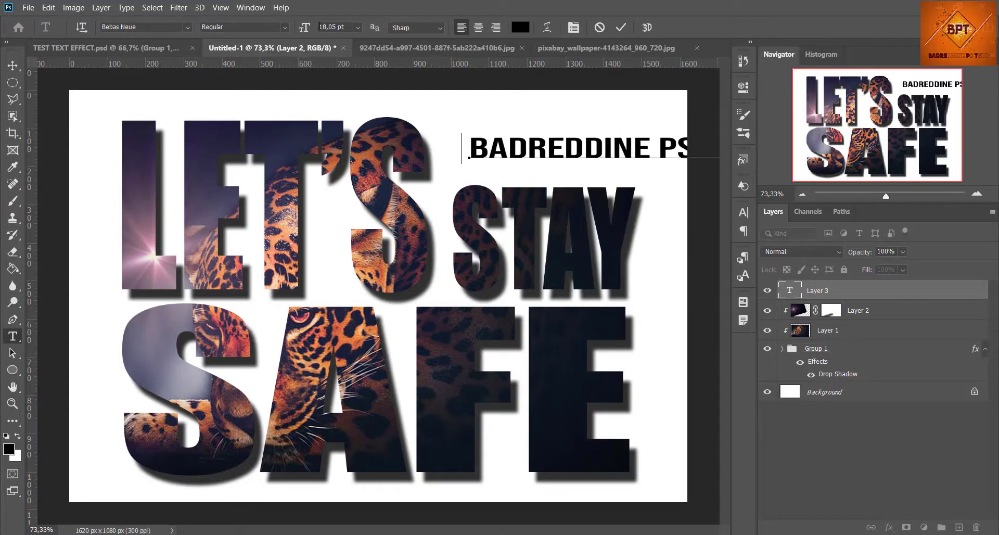
{"action": "left_click", "coordinate": [621, 28]}
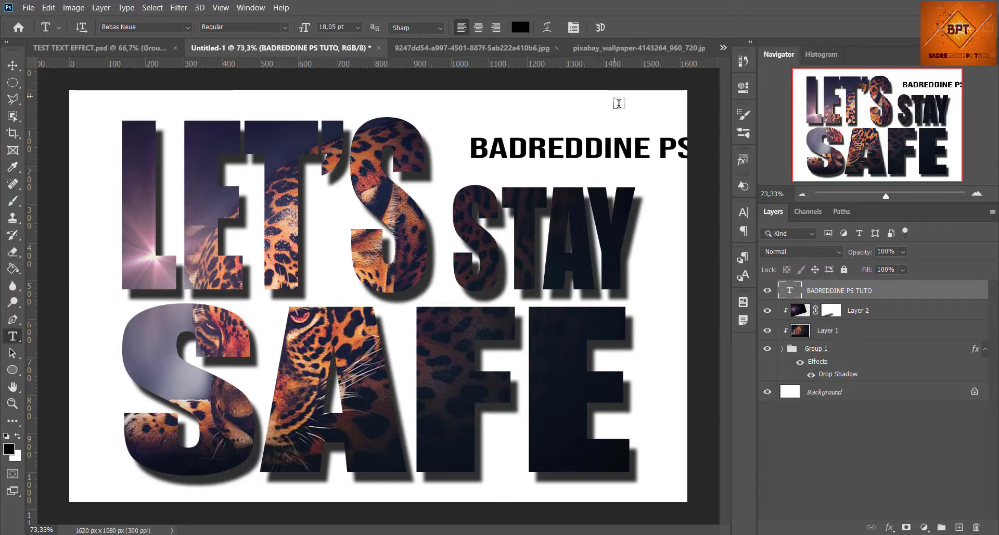
Scale down the channel-name text and position it directly above STAY, fitting it to that word's width.
{"action": "left_click", "coordinate": [12, 67]}
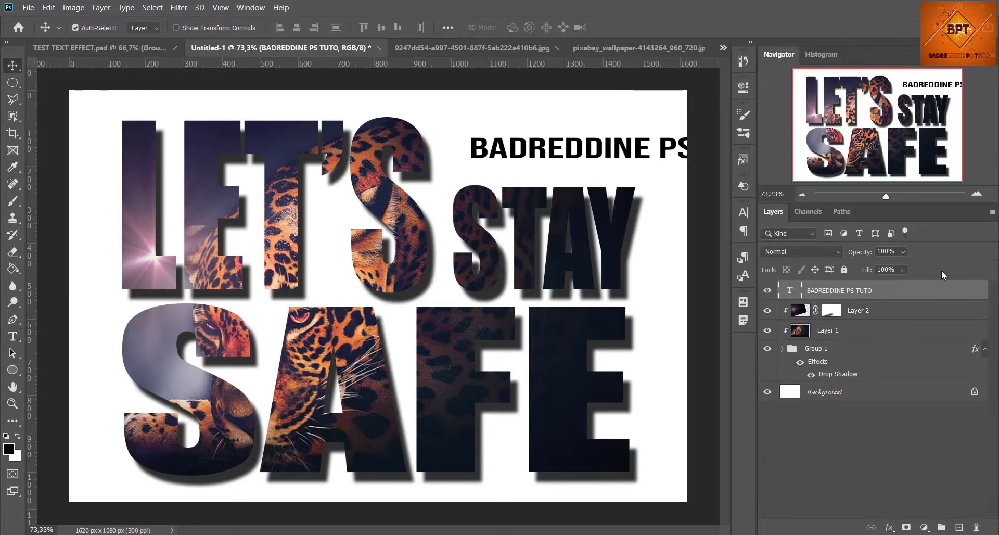
{"action": "key", "text": "ctrl+t"}
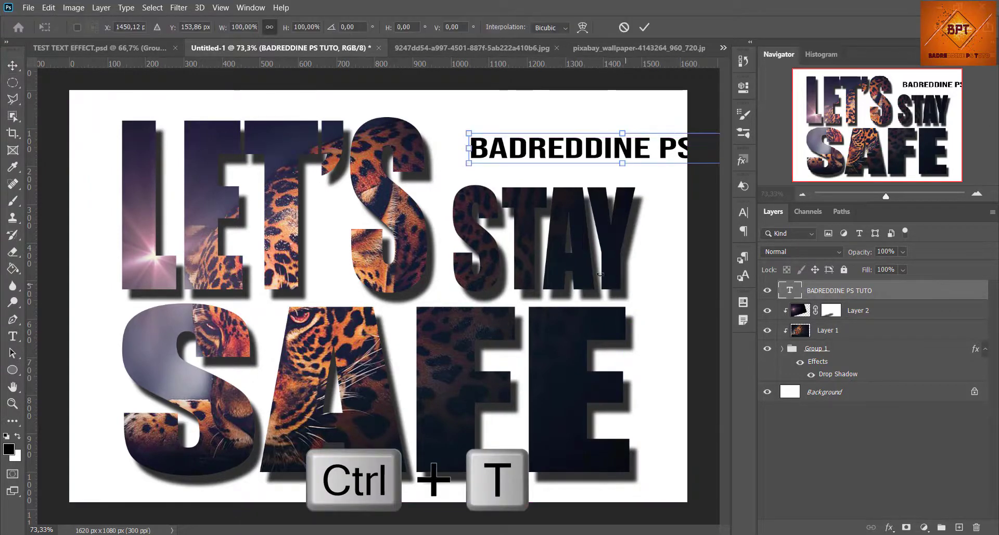
{"action": "left_click_drag", "start_coordinate": [507, 158], "coordinate": [554, 175]}
{"action": "left_click_drag", "start_coordinate": [640, 171], "coordinate": [631, 171]}
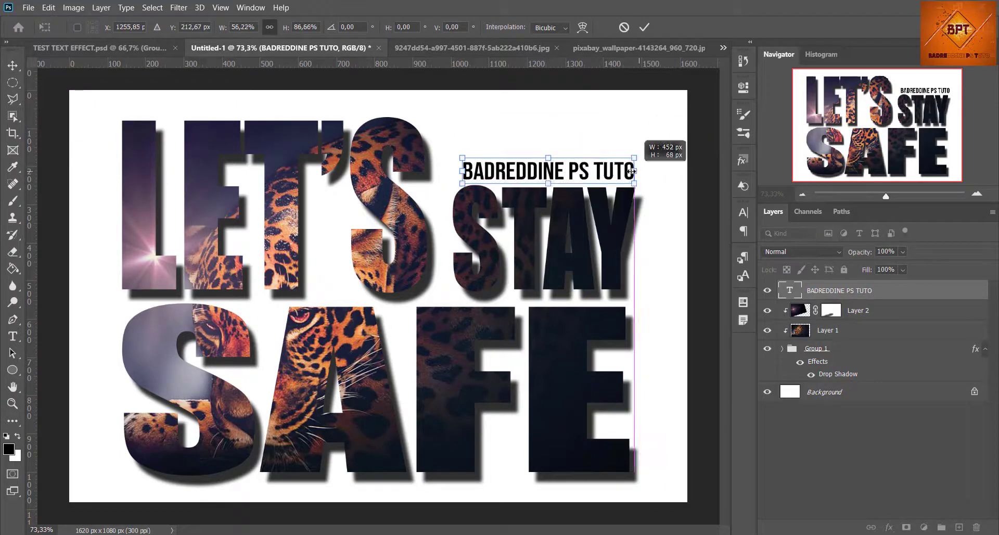
{"action": "left_click", "coordinate": [644, 27]}
Set the channel-name text's horizontal scale to 207% so the line ends level with STAY.
{"action": "left_click", "coordinate": [744, 212]}
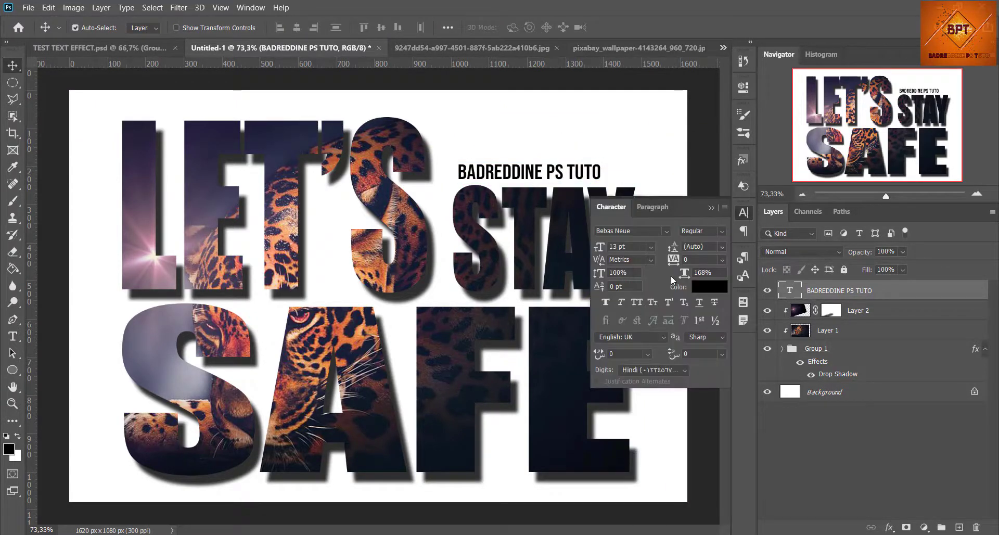
{"action": "left_click_drag", "start_coordinate": [686, 274], "coordinate": [706, 274]}
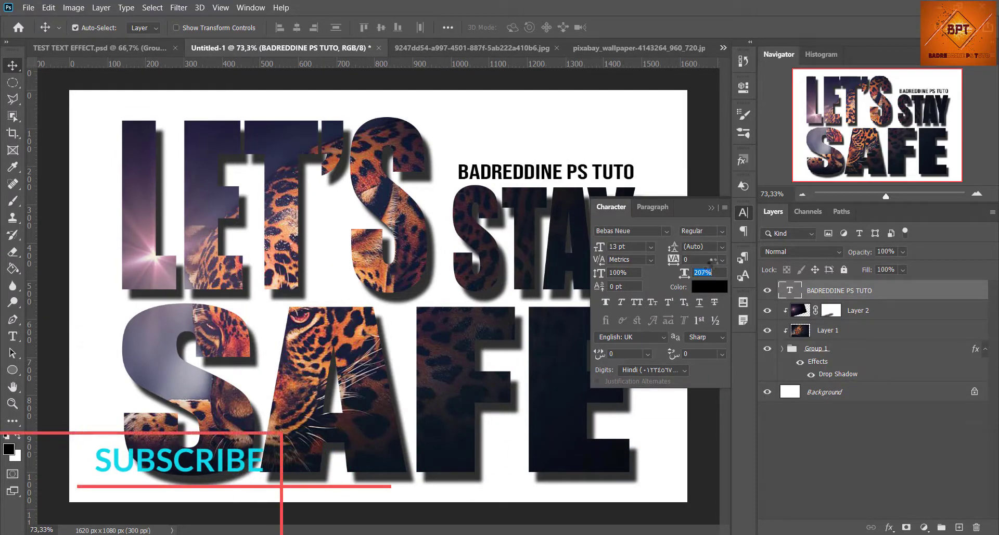
{"action": "left_click", "coordinate": [711, 207]}
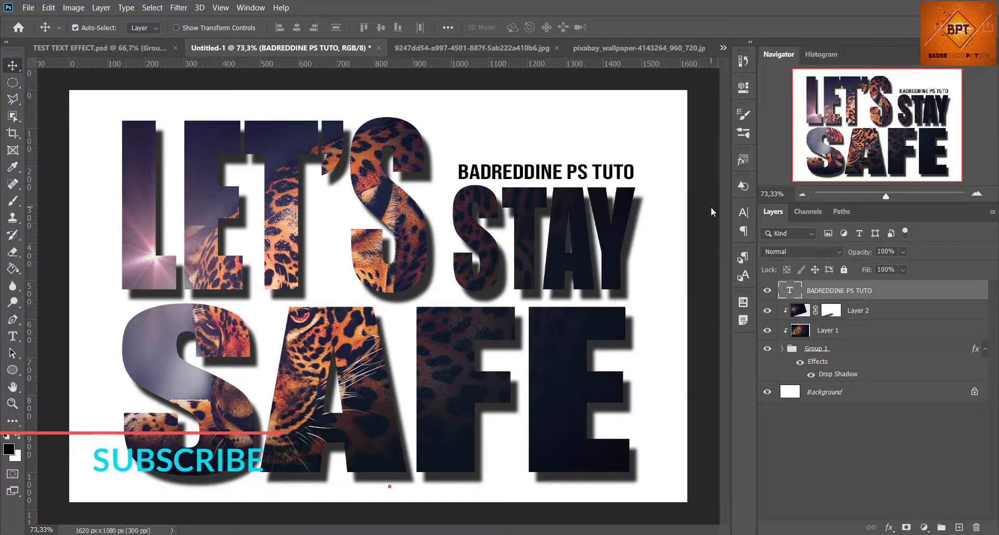
Recolour the channel-name text with a dark purple-blue sampled from the E in LET'S.
{"action": "left_click", "coordinate": [743, 212]}
{"action": "left_click", "coordinate": [705, 287]}
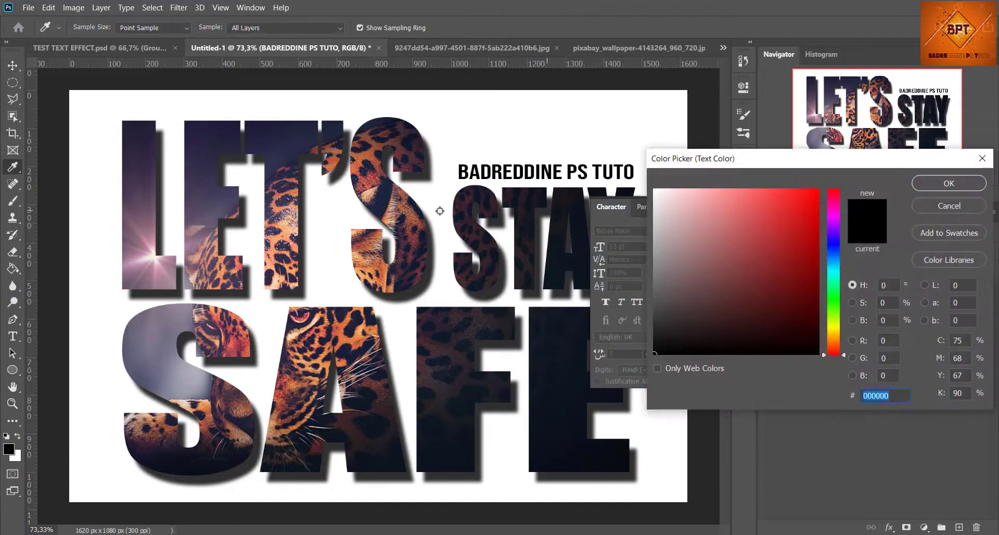
{"action": "left_click", "coordinate": [276, 148]}
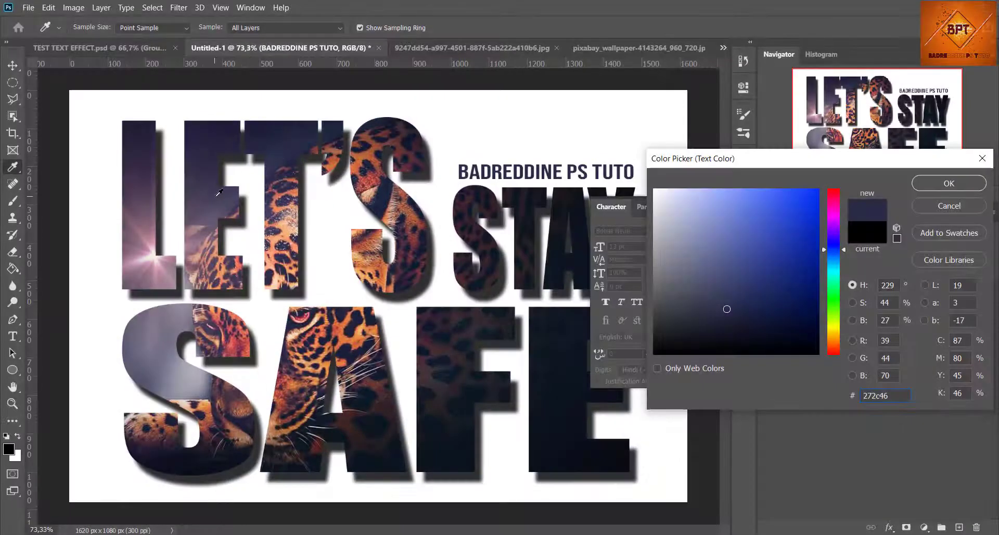
{"action": "left_click", "coordinate": [218, 193]}
{"action": "left_click", "coordinate": [982, 183]}
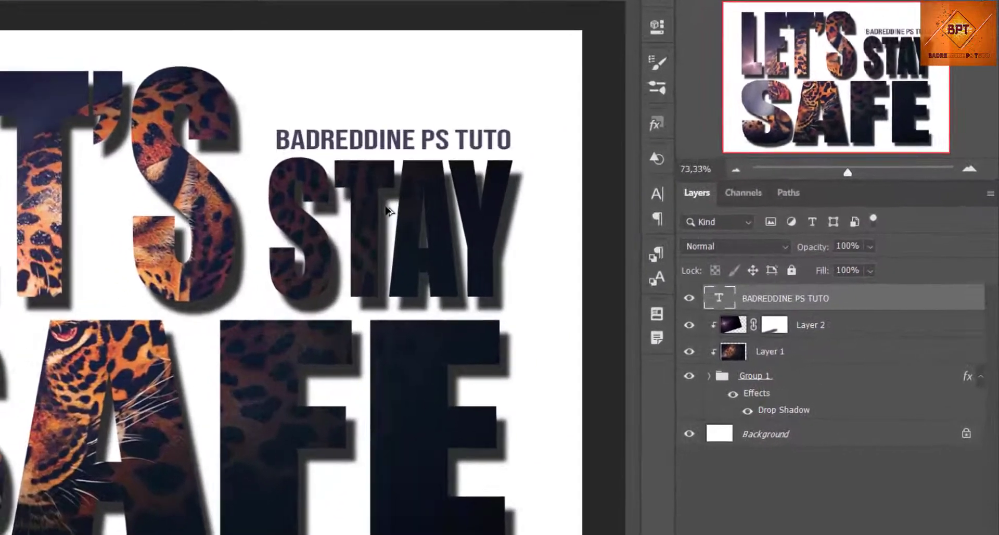
Stamp all visible layers into a new top layer and set its Camera Raw Temperature to -7 and Tint to +10.
{"action": "key", "text": "ctrl+alt+shift+e"}
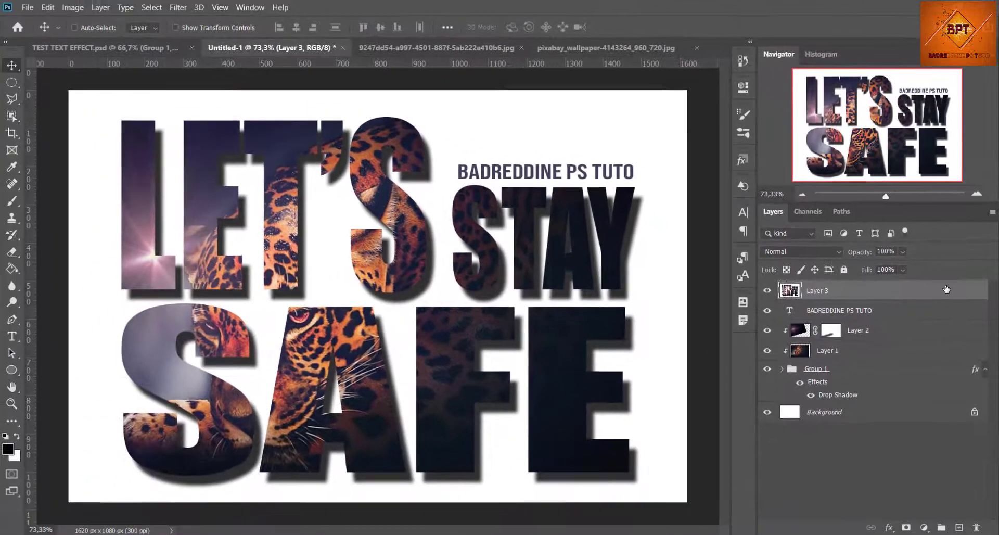
{"action": "key", "text": "ctrl+shift+a"}
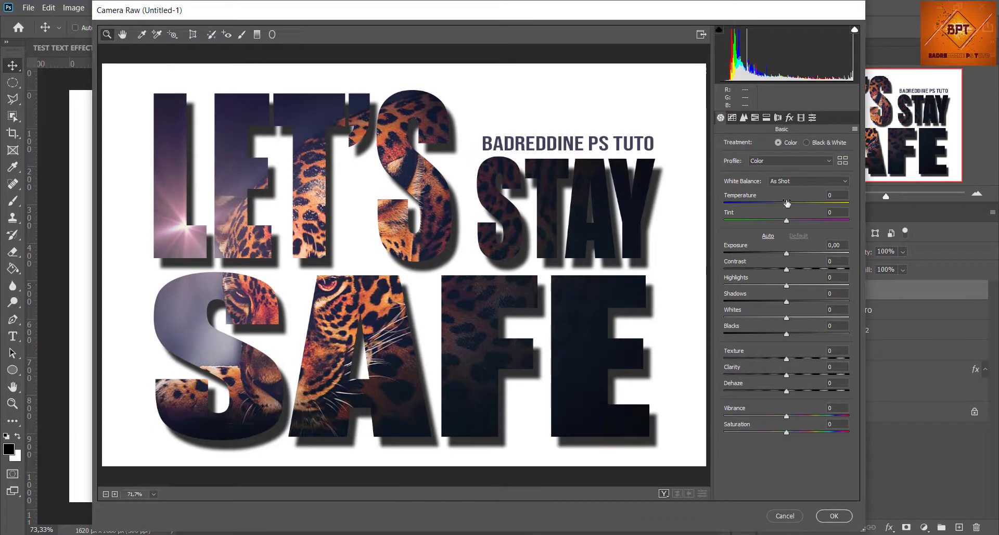
{"action": "left_click_drag", "start_coordinate": [786, 203], "coordinate": [793, 221]}
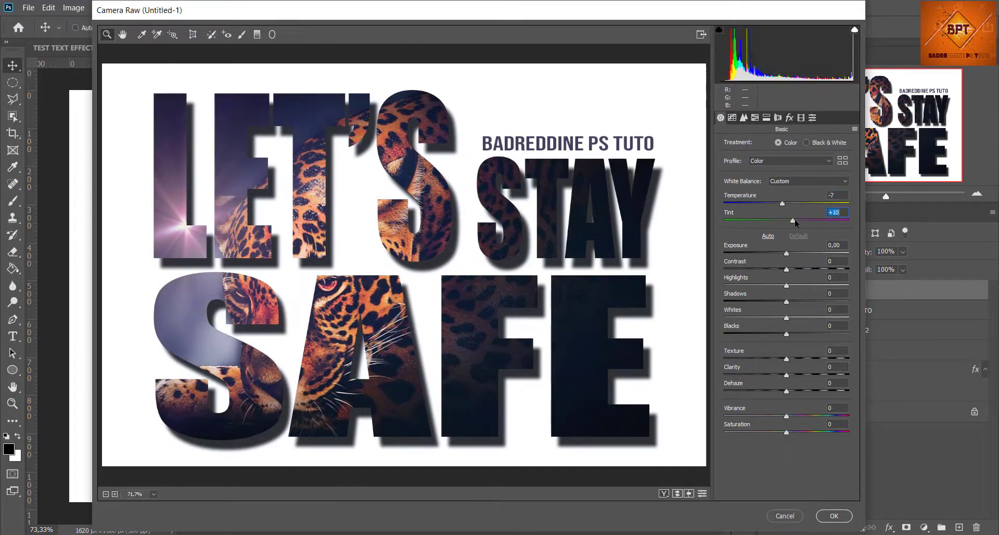
Set Exposure to +0.15, Contrast +17, Highlights +8, Shadows -11, Whites +10, Blacks -13 and Clarity +23 in Camera Raw.
{"action": "left_click", "coordinate": [787, 254]}
{"action": "left_click_drag", "start_coordinate": [787, 254], "coordinate": [779, 302]}
{"action": "left_click_drag", "start_coordinate": [787, 318], "coordinate": [778, 335]}
{"action": "left_click_drag", "start_coordinate": [786, 375], "coordinate": [800, 374]}
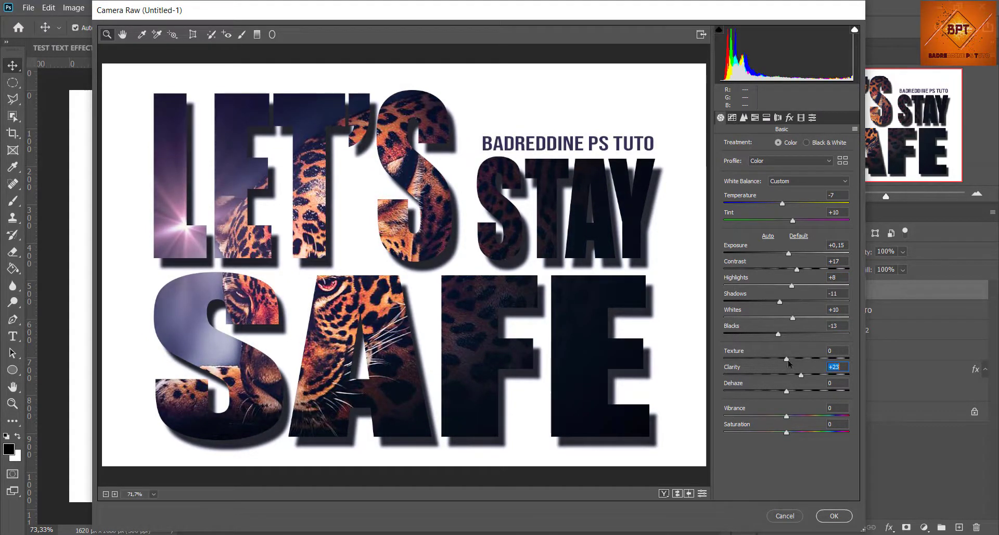
Add a post-crop vignette with an amount of -20, apply the Camera Raw filter, and compare the image with and without the stamped layer.
{"action": "left_click", "coordinate": [789, 118]}
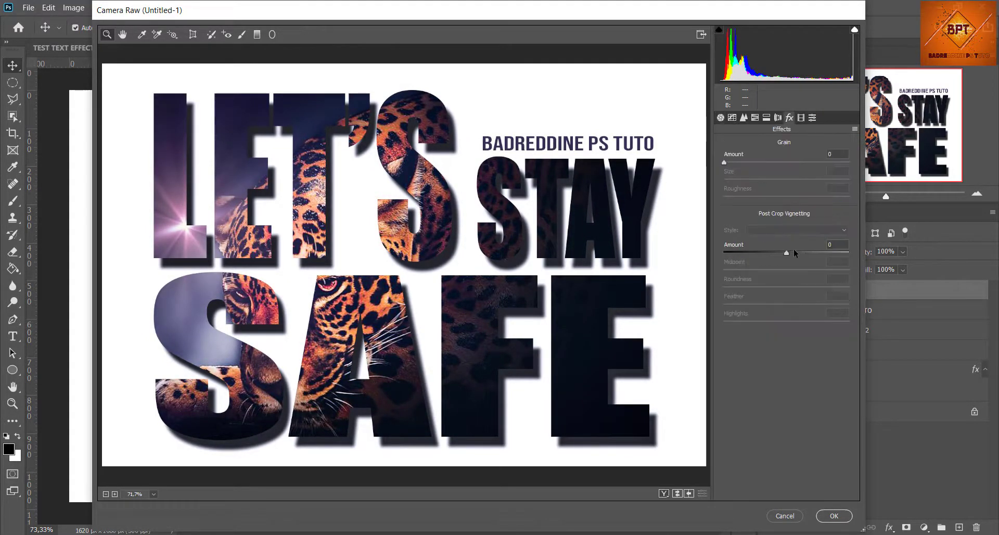
{"action": "left_click_drag", "start_coordinate": [787, 253], "coordinate": [774, 255]}
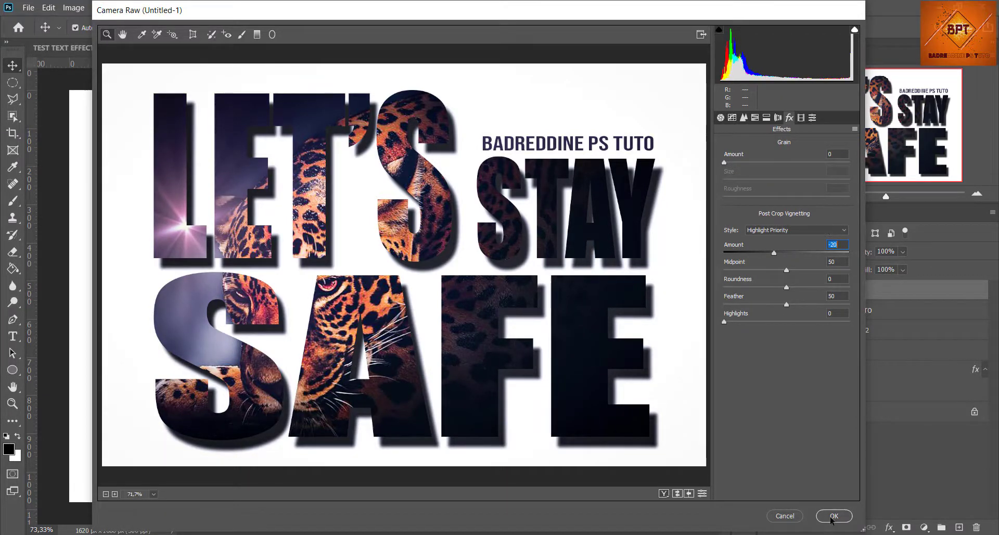
{"action": "left_click", "coordinate": [833, 516]}
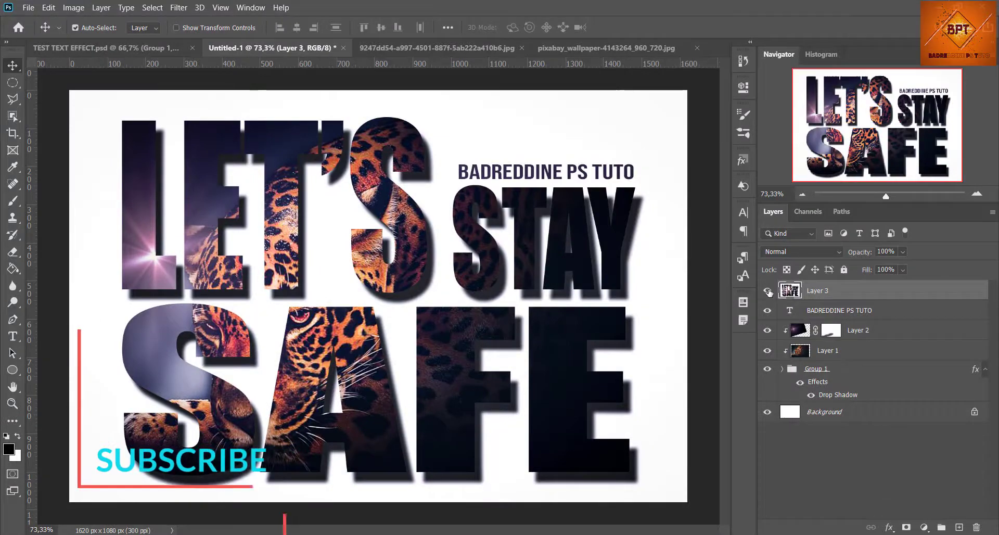
{"action": "left_click", "coordinate": [768, 291]}
{"action": "left_click", "coordinate": [768, 291]}
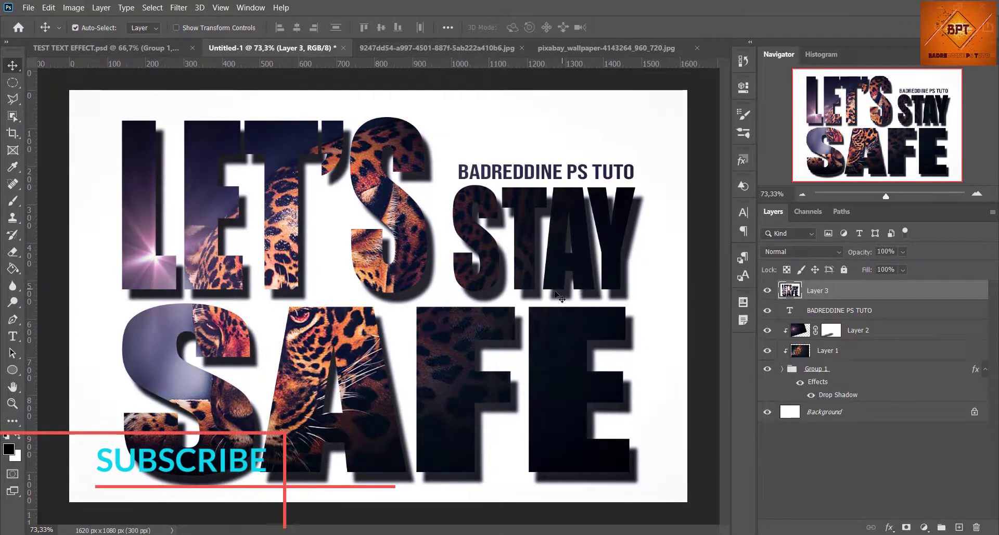